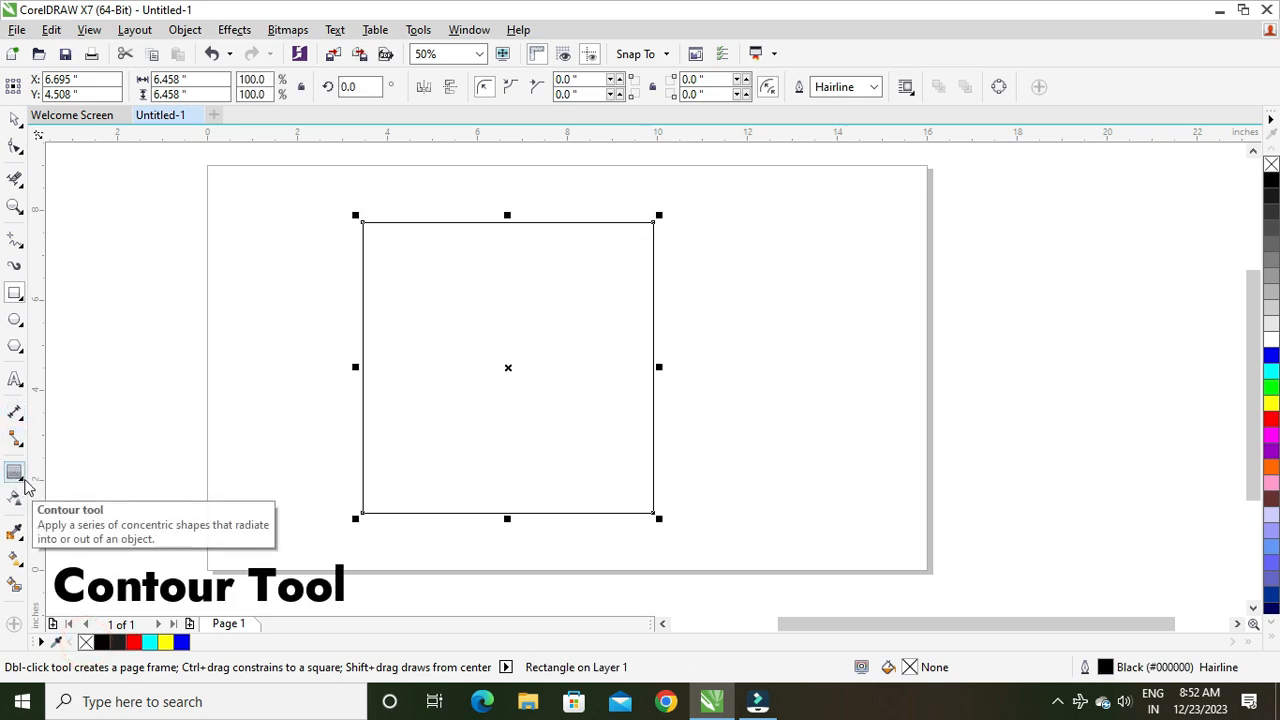
Apply a single inward contour to the square with an offset of about 0.875 inches using the Contour tool
click(26, 484)
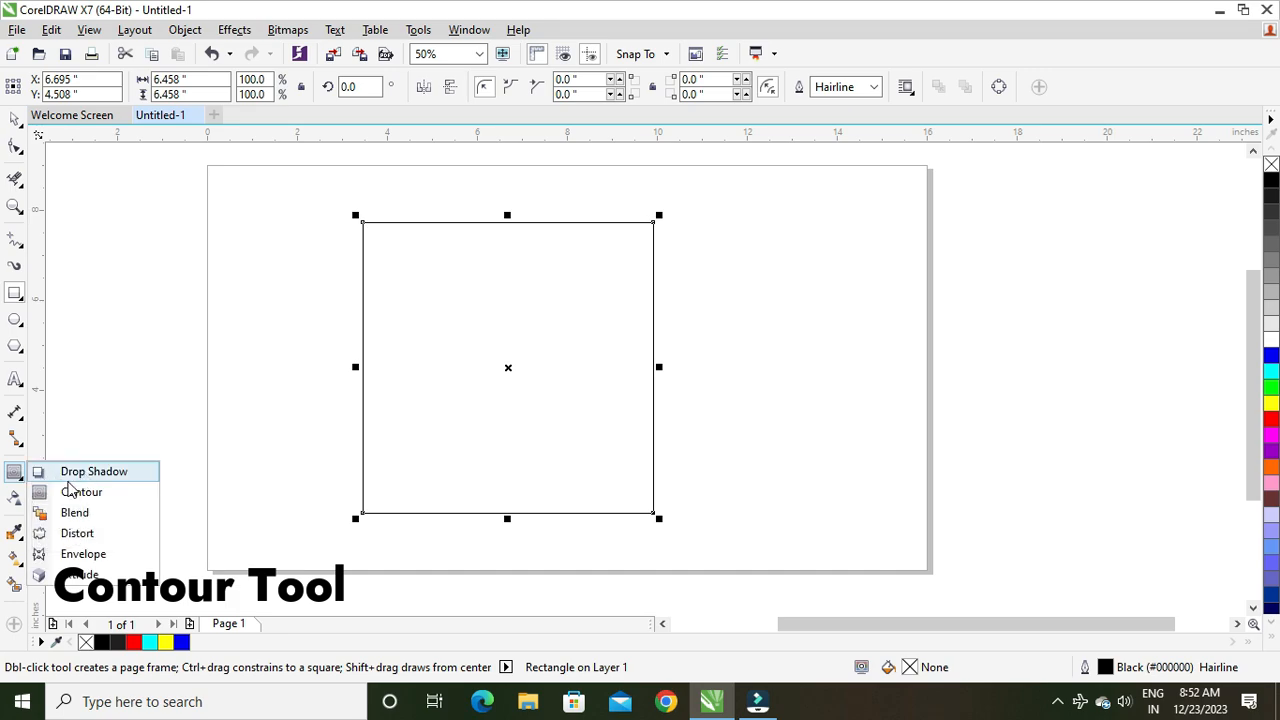
click(80, 494)
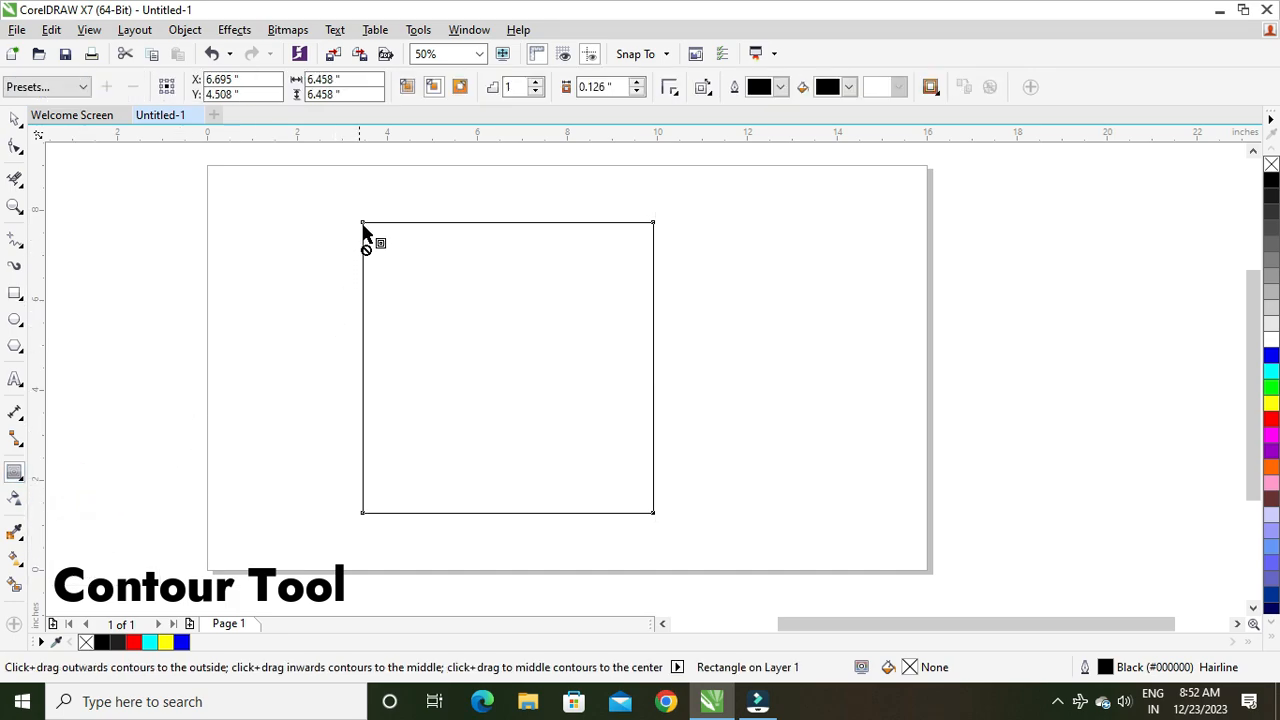
drag(361, 223, 396, 289)
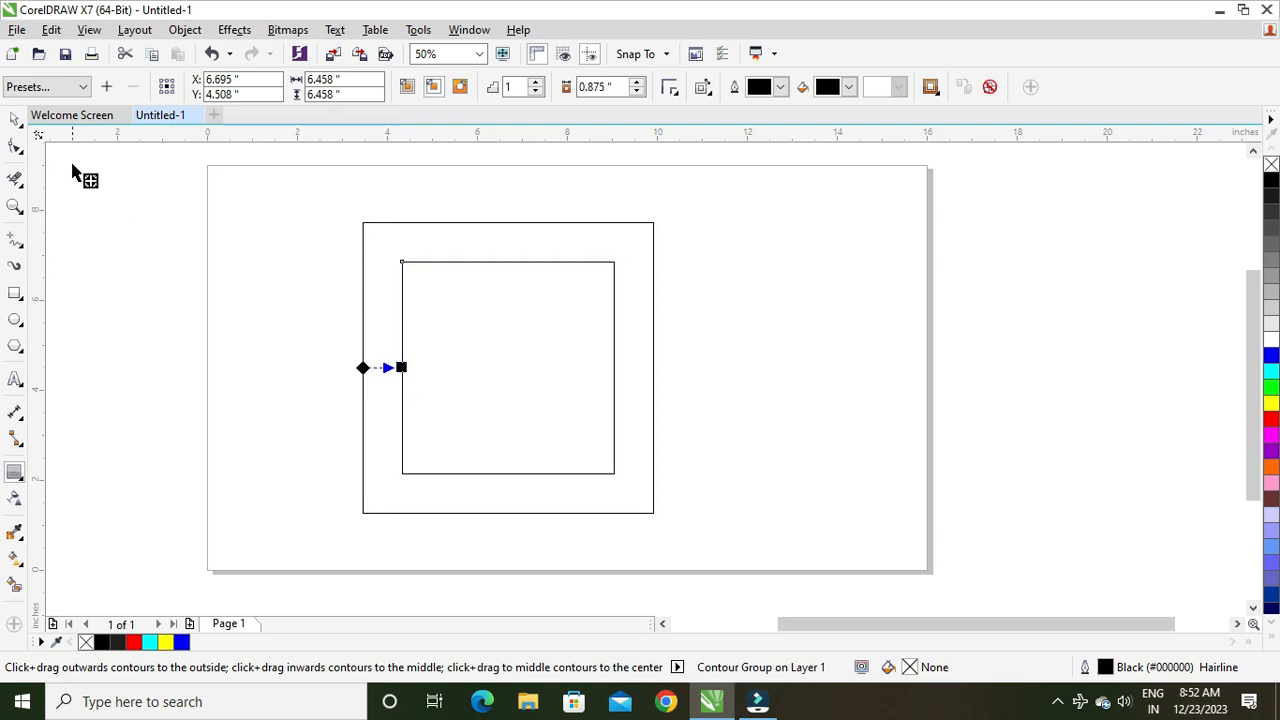
click(16, 121)
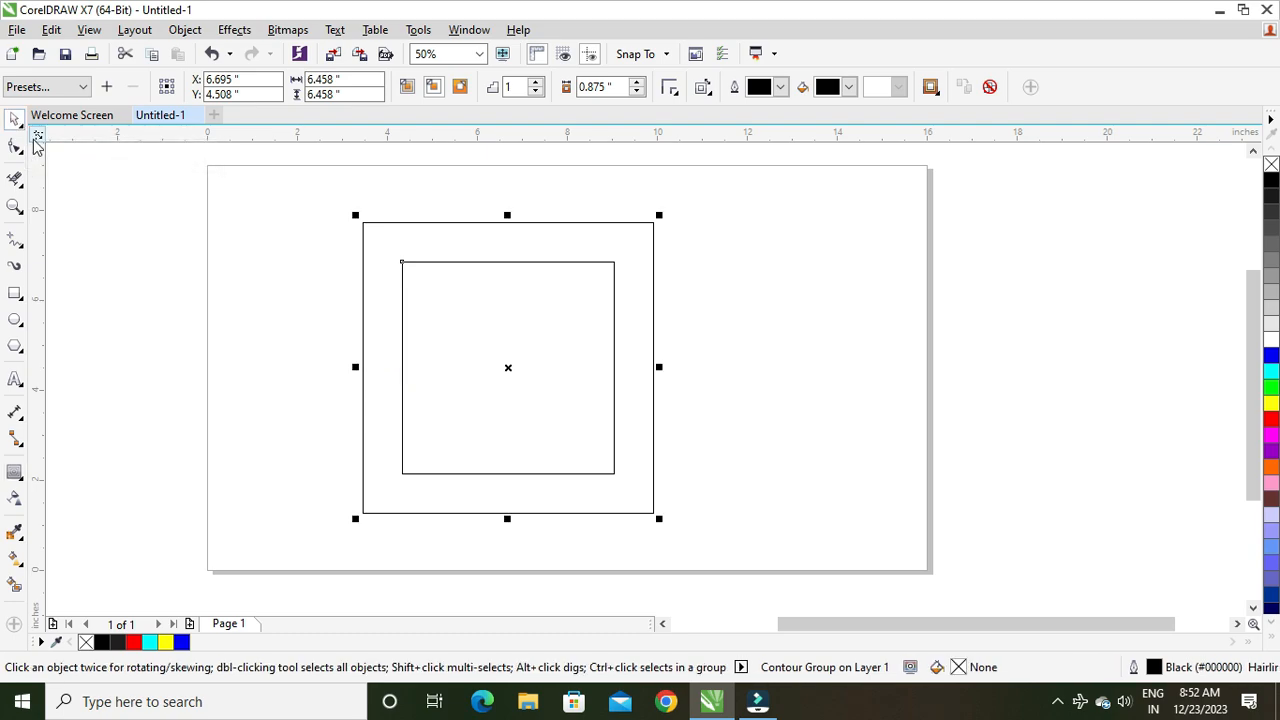
click(432, 248)
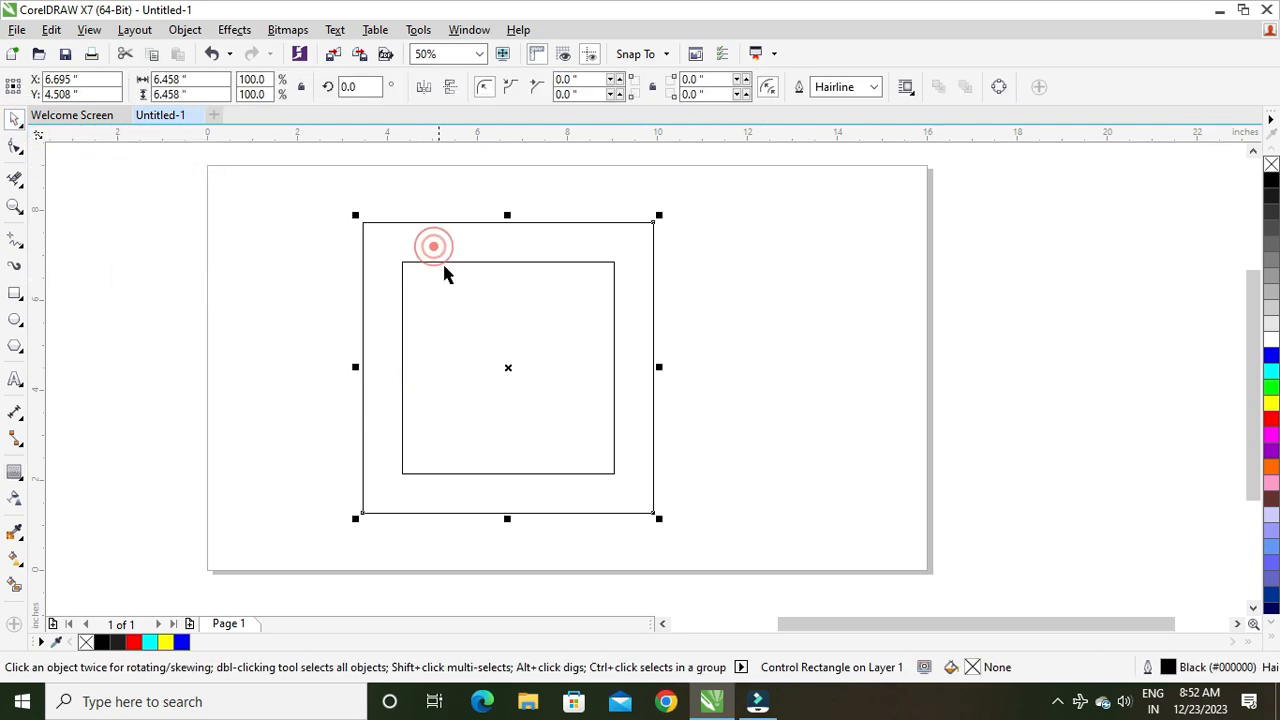
Copy and paste the contoured squares in place, then shrink the copy about its centre to 4 inches wide
drag(308, 204, 678, 527)
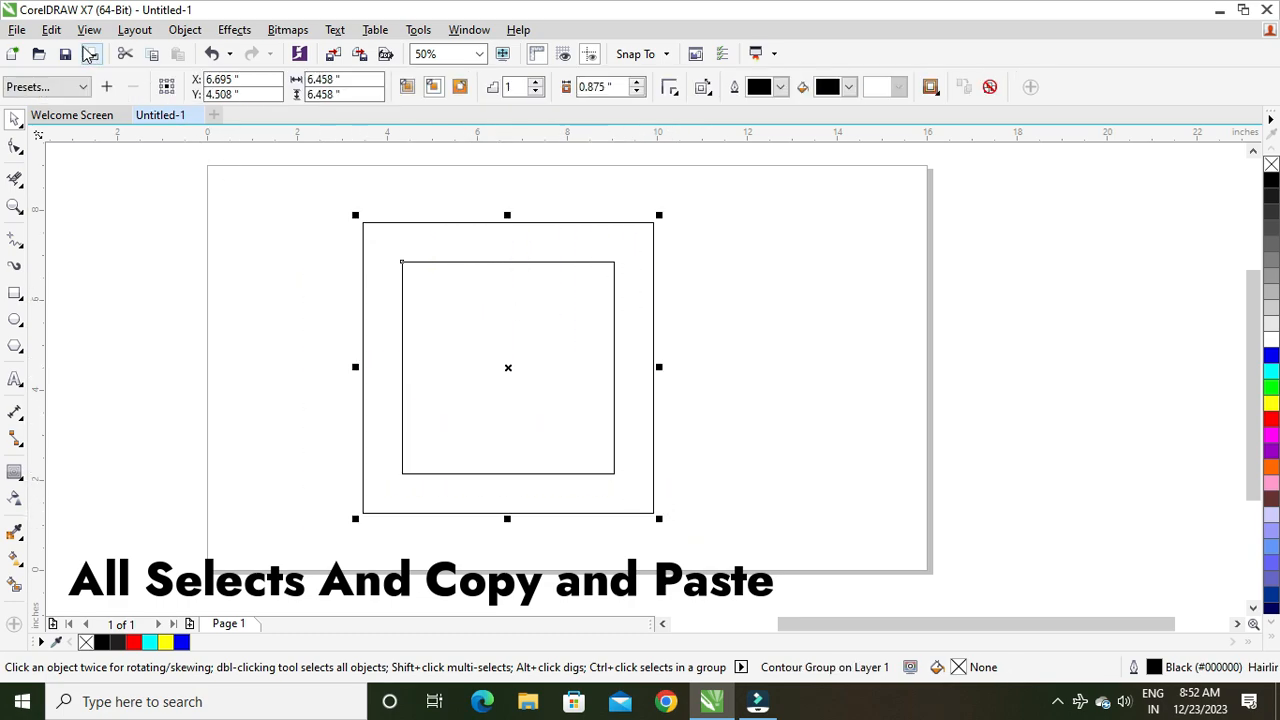
click(51, 29)
click(108, 160)
click(51, 29)
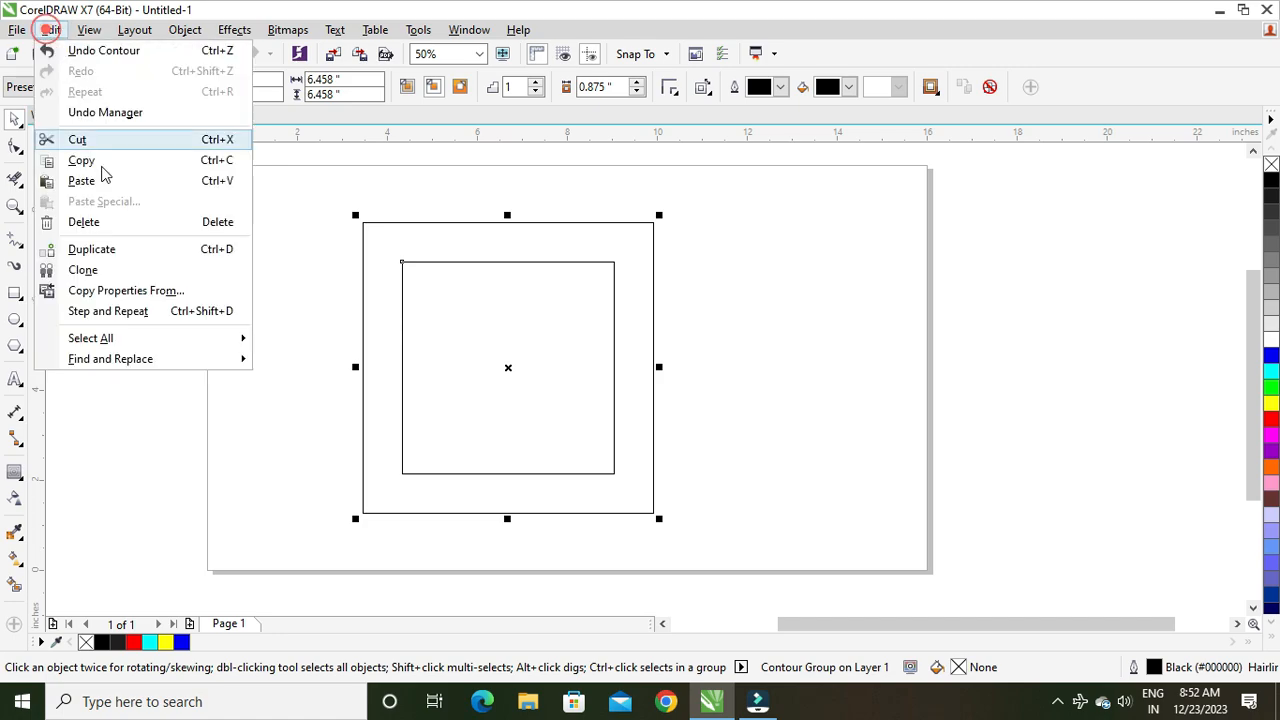
click(128, 181)
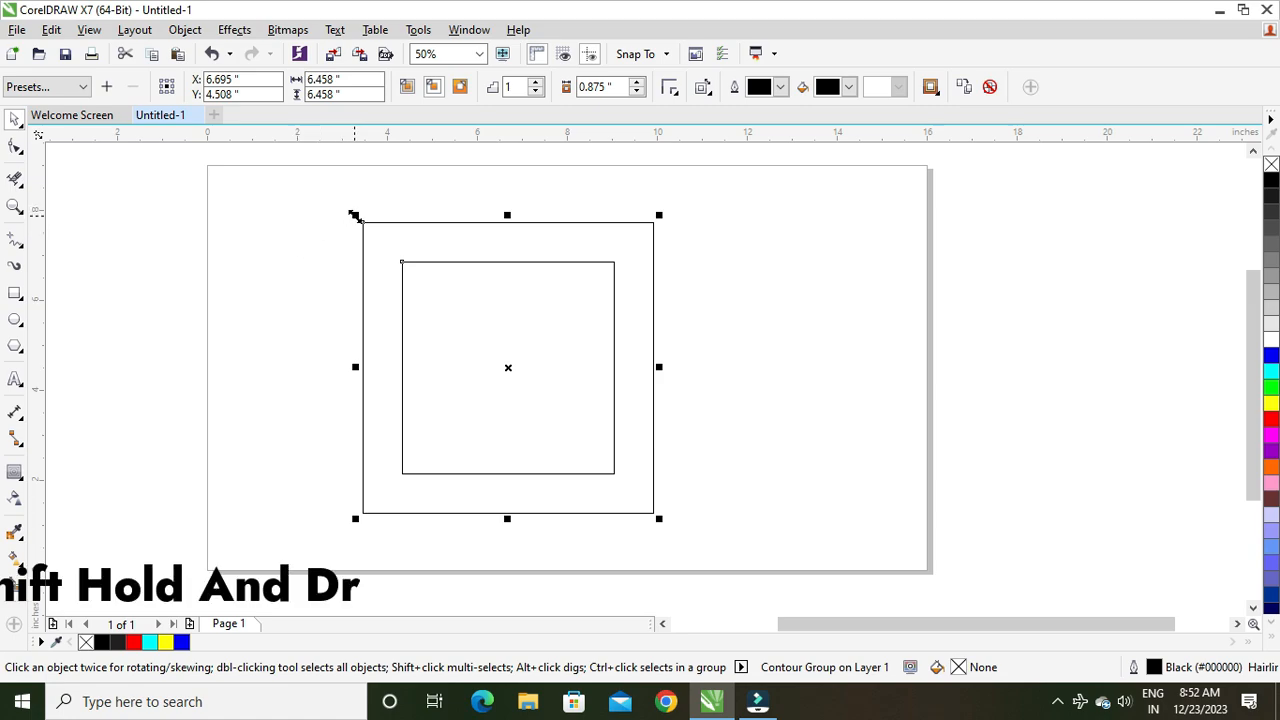
drag(355, 214, 390, 269)
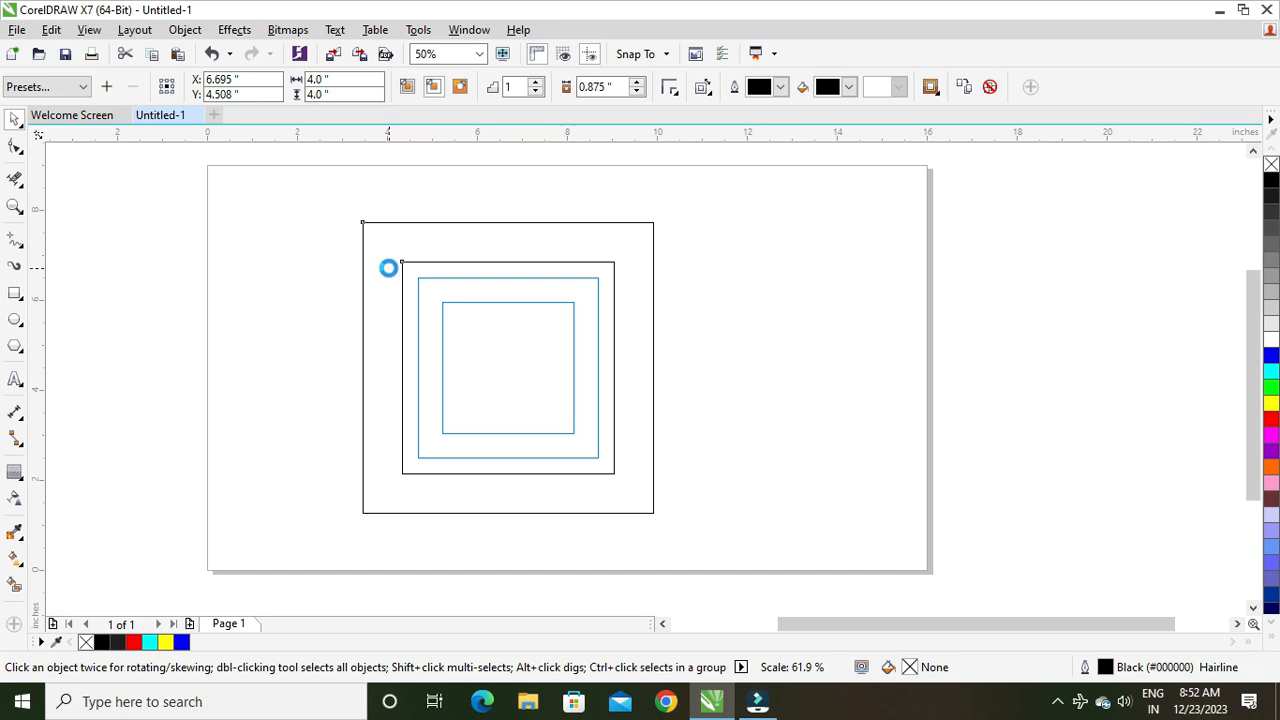
click(327, 280)
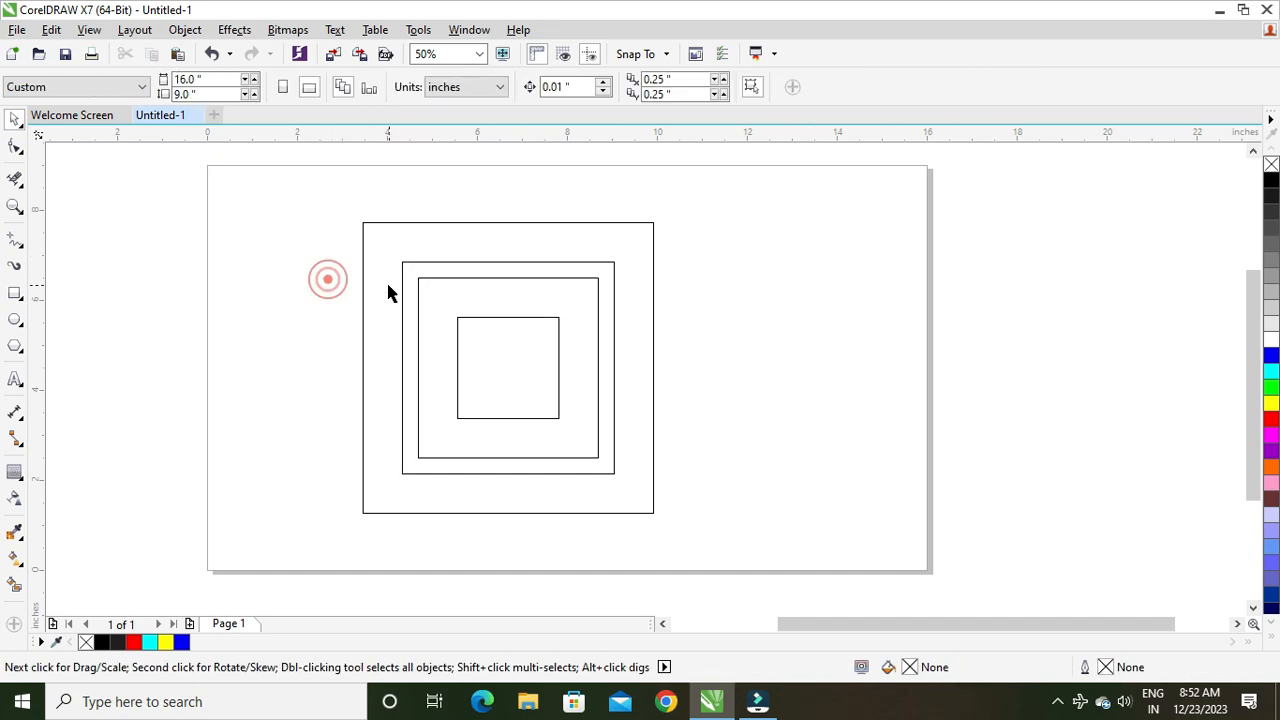
Select all the nested squares and break their contour groups apart
drag(337, 189, 694, 543)
click(185, 29)
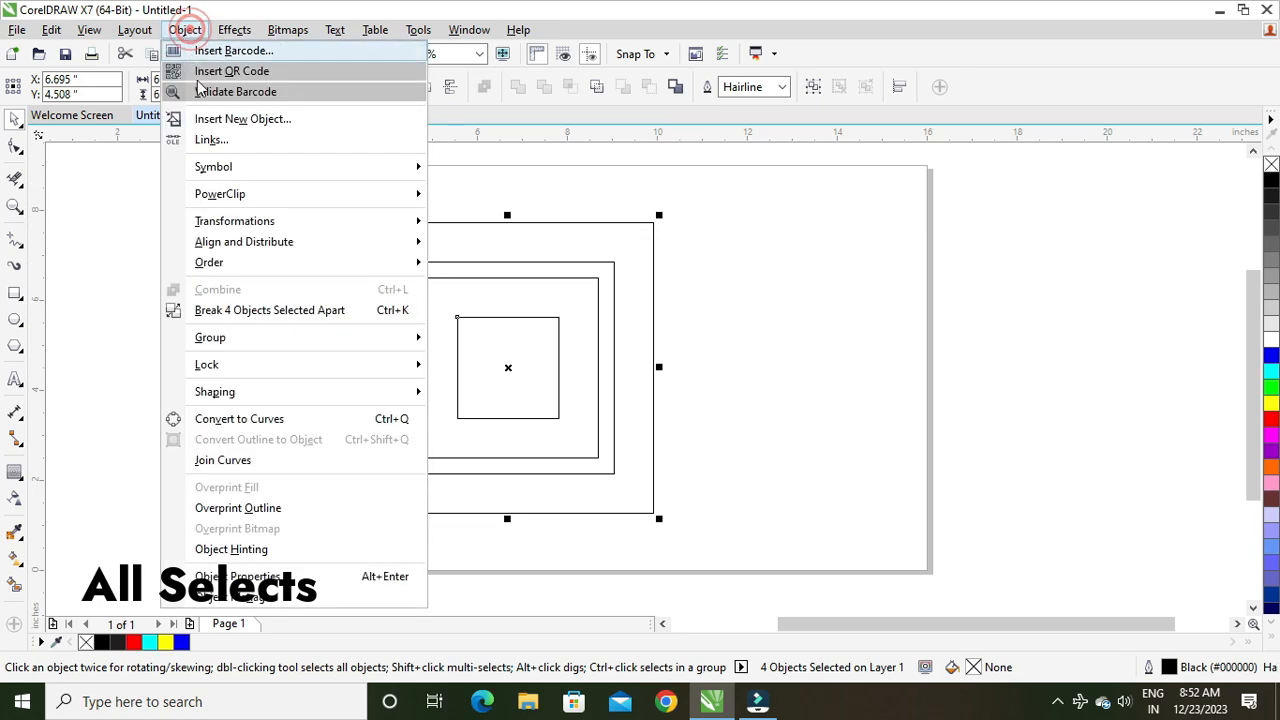
click(321, 311)
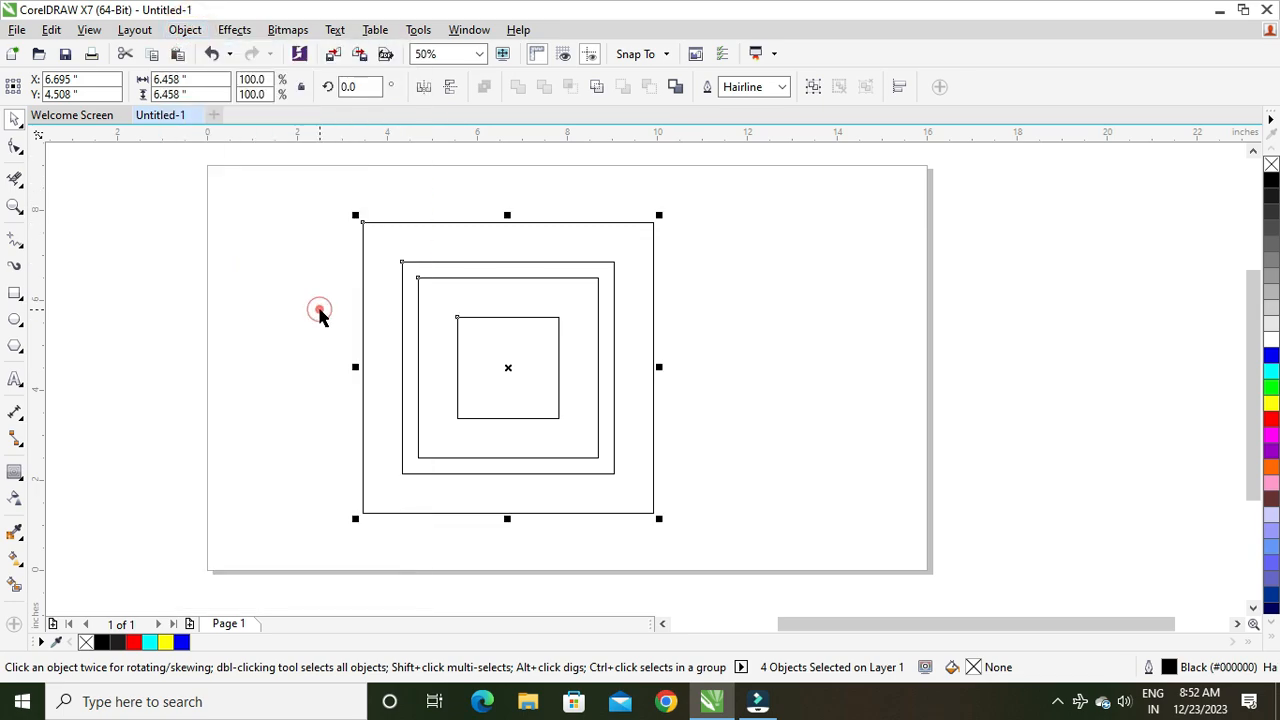
click(319, 311)
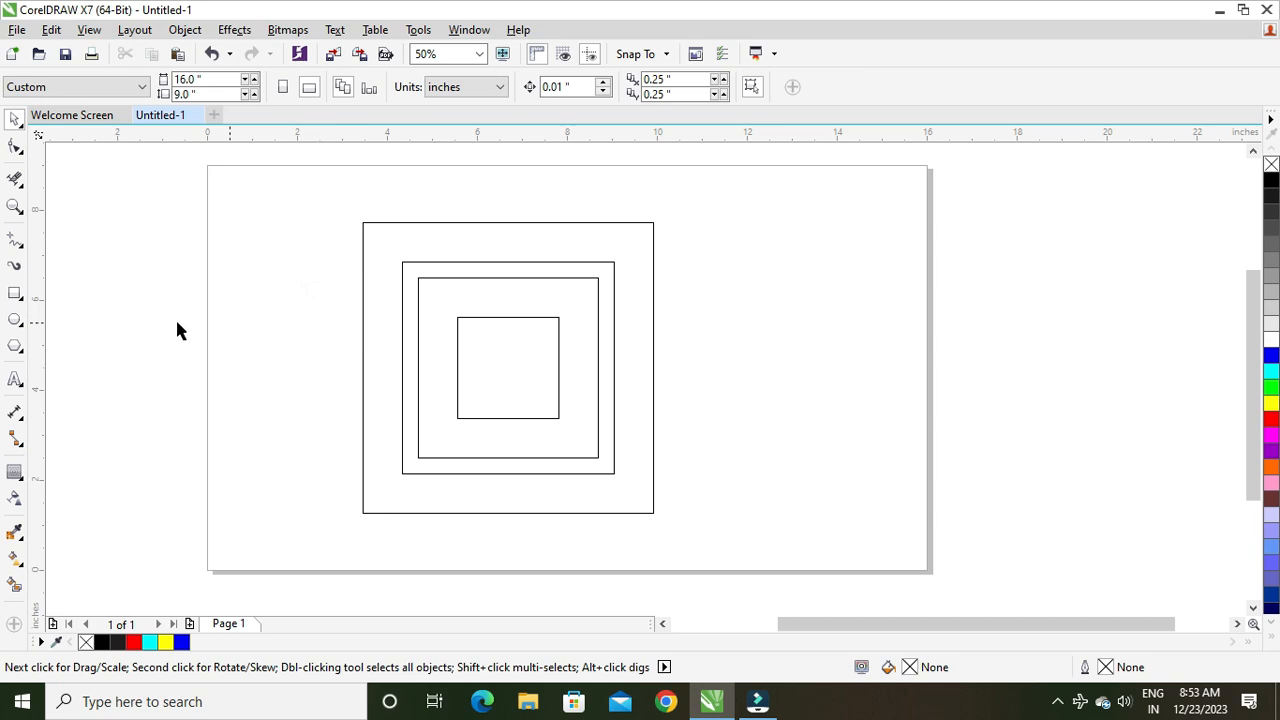
Draw a narrow vertical rectangle about 0.354 by 4.354 inches in the gap between the second and third squares
click(13, 295)
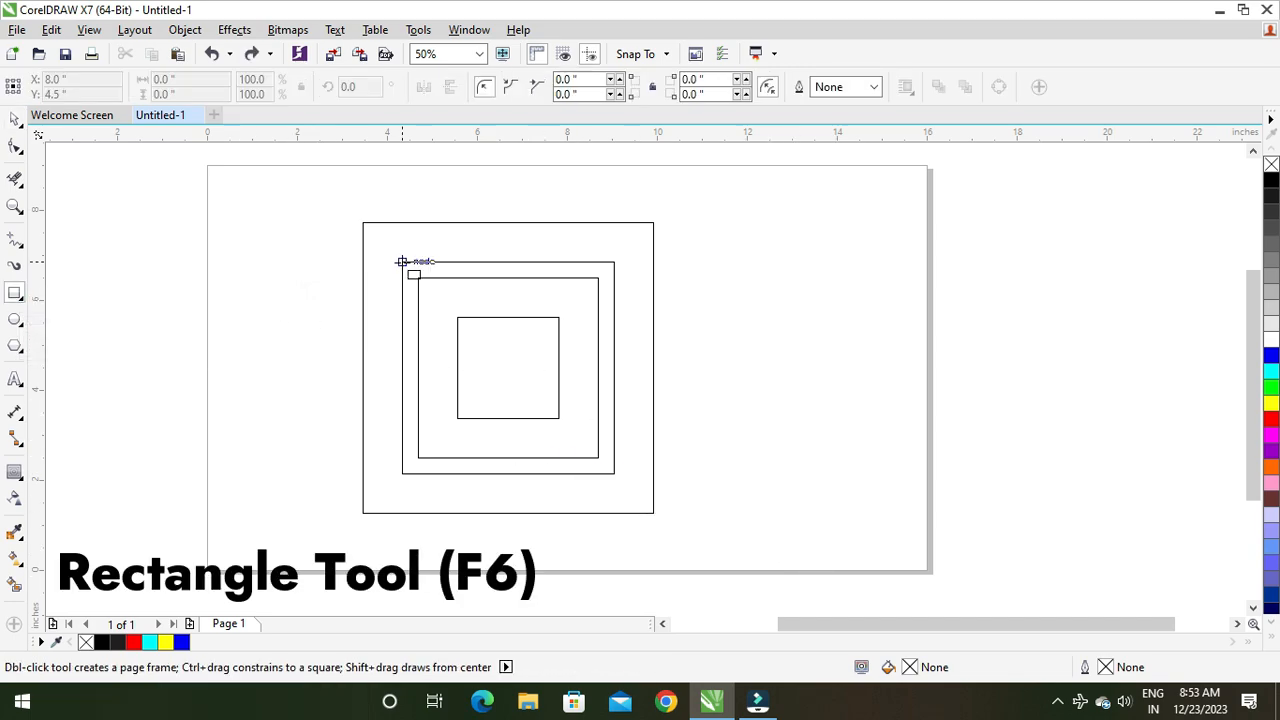
drag(401, 261, 416, 457)
click(15, 119)
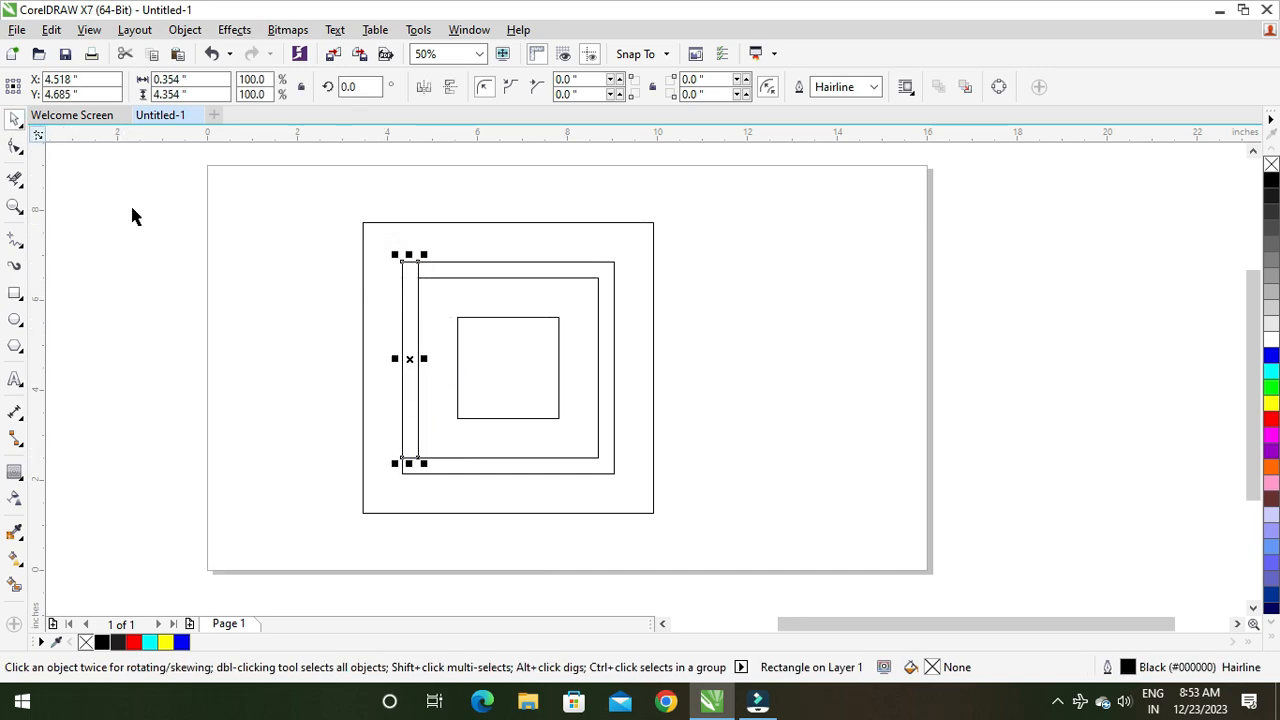
Lengthen the narrow bar to about 7.688 inches and centre it on the nested squares
drag(408, 465, 410, 537)
drag(410, 362, 482, 369)
drag(284, 190, 690, 570)
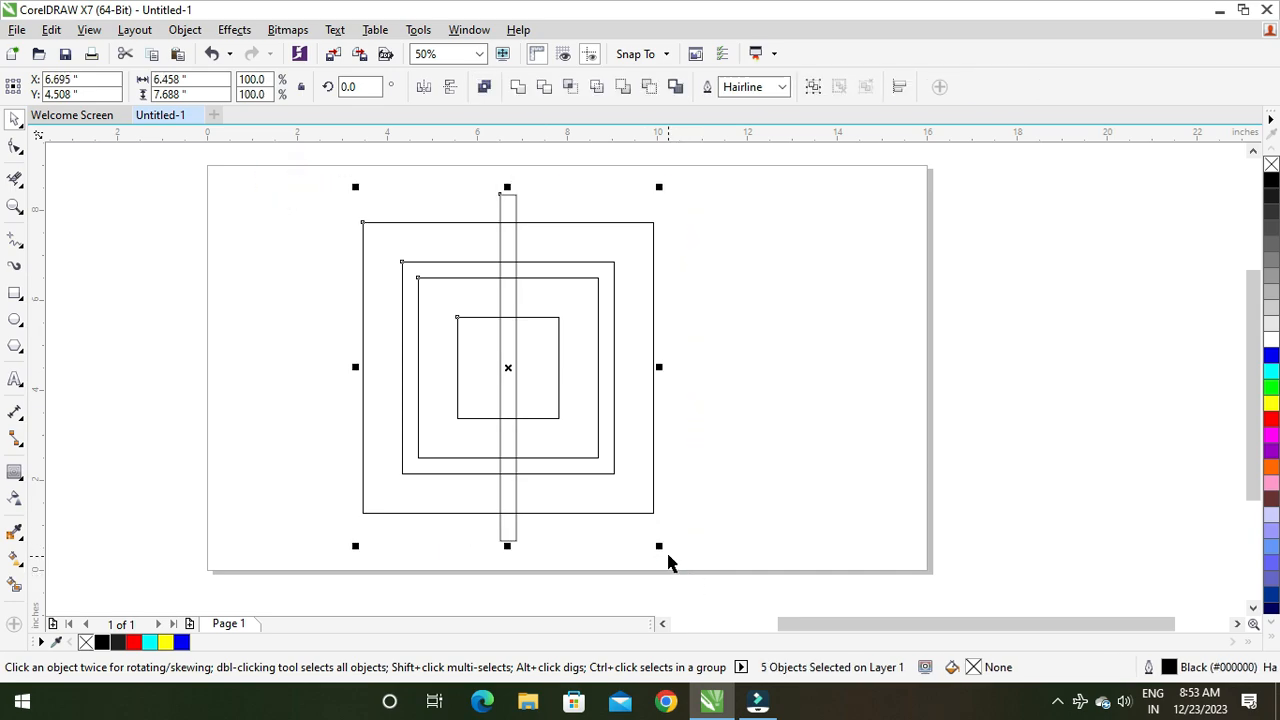
click(686, 403)
Rotate the narrow bar to 30 degrees and move it clear of the squares
click(510, 236)
click(510, 236)
drag(524, 551, 608, 538)
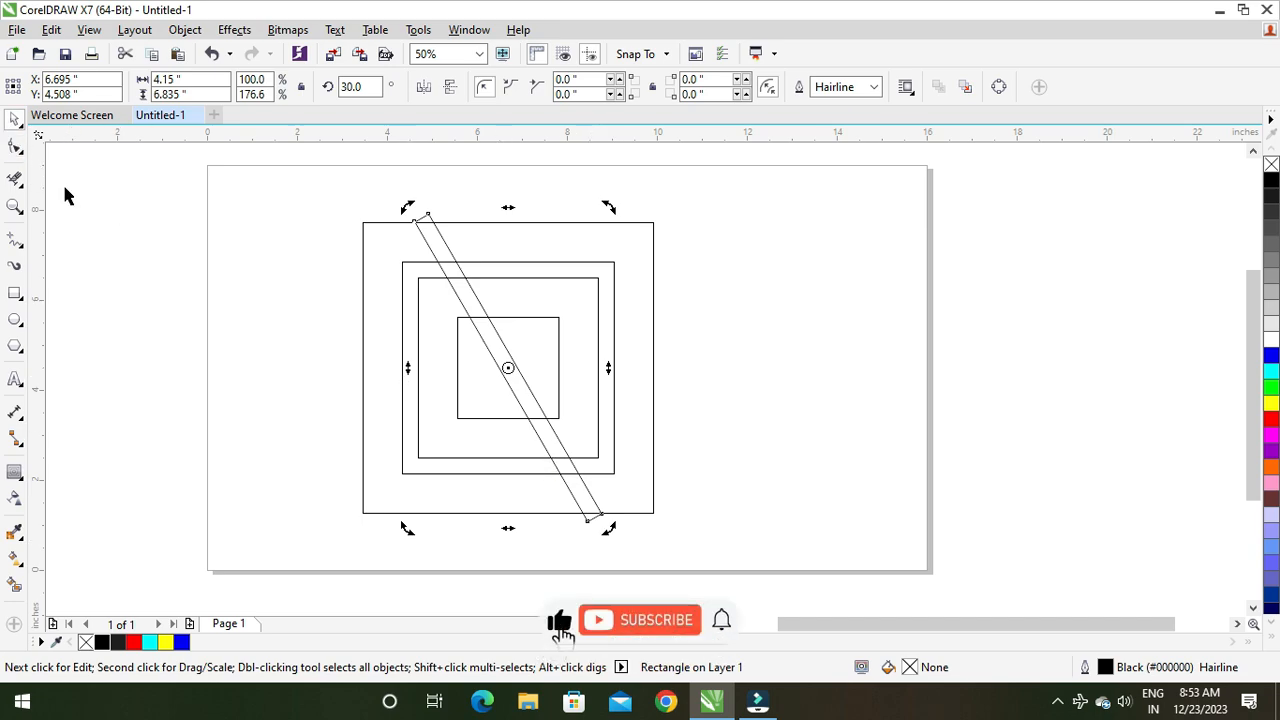
click(108, 237)
drag(433, 247, 172, 255)
Rotate the four nested squares together by 45 degrees to form diamonds
drag(484, 399, 691, 551)
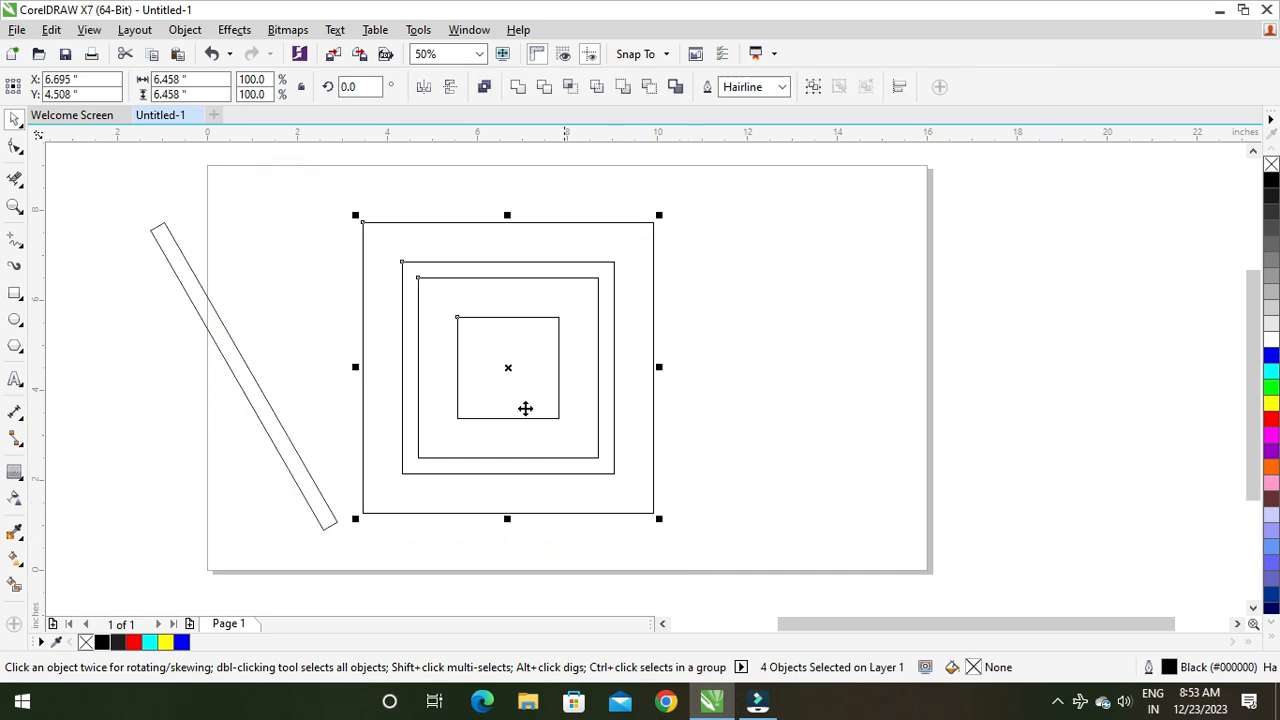
double_click(362, 86)
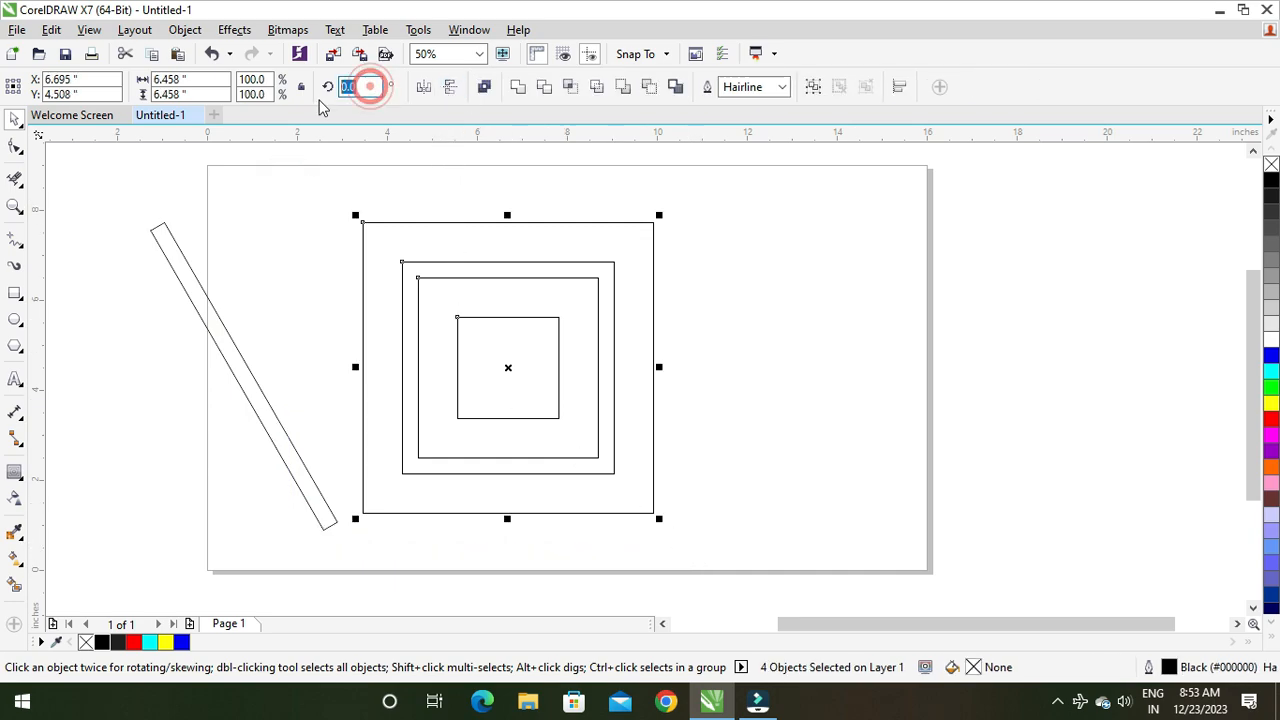
key(Return)
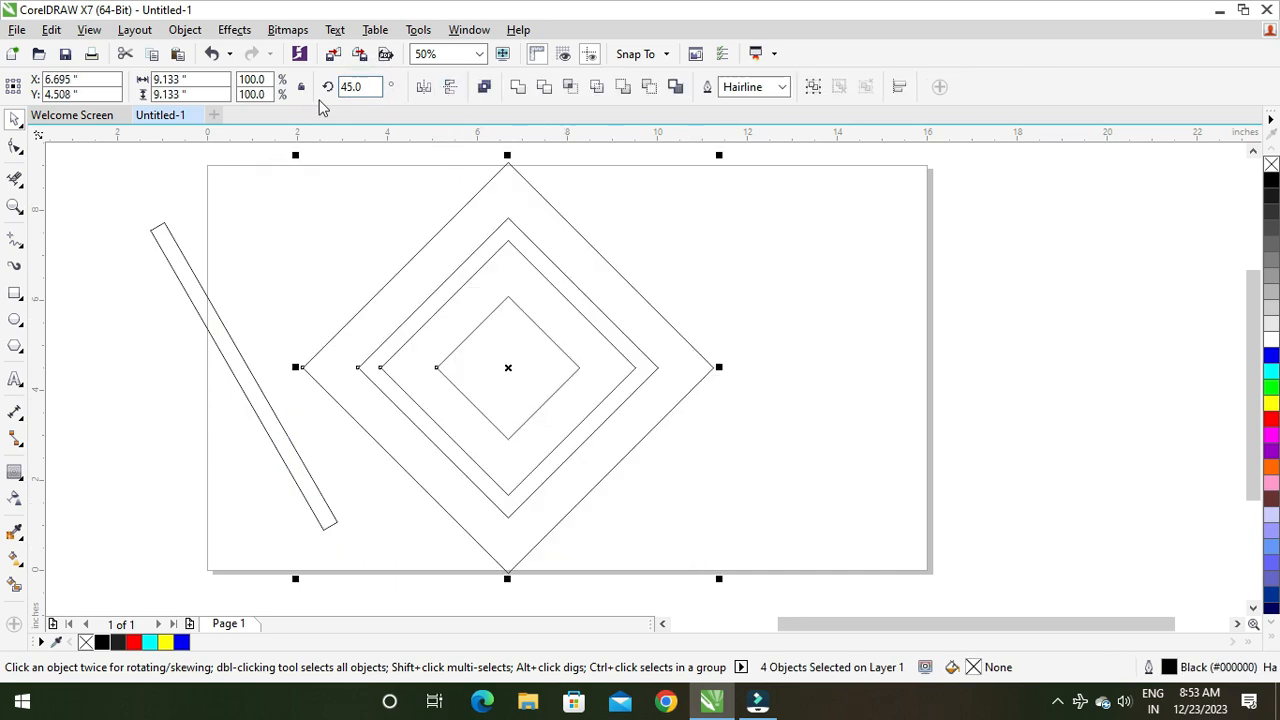
click(378, 250)
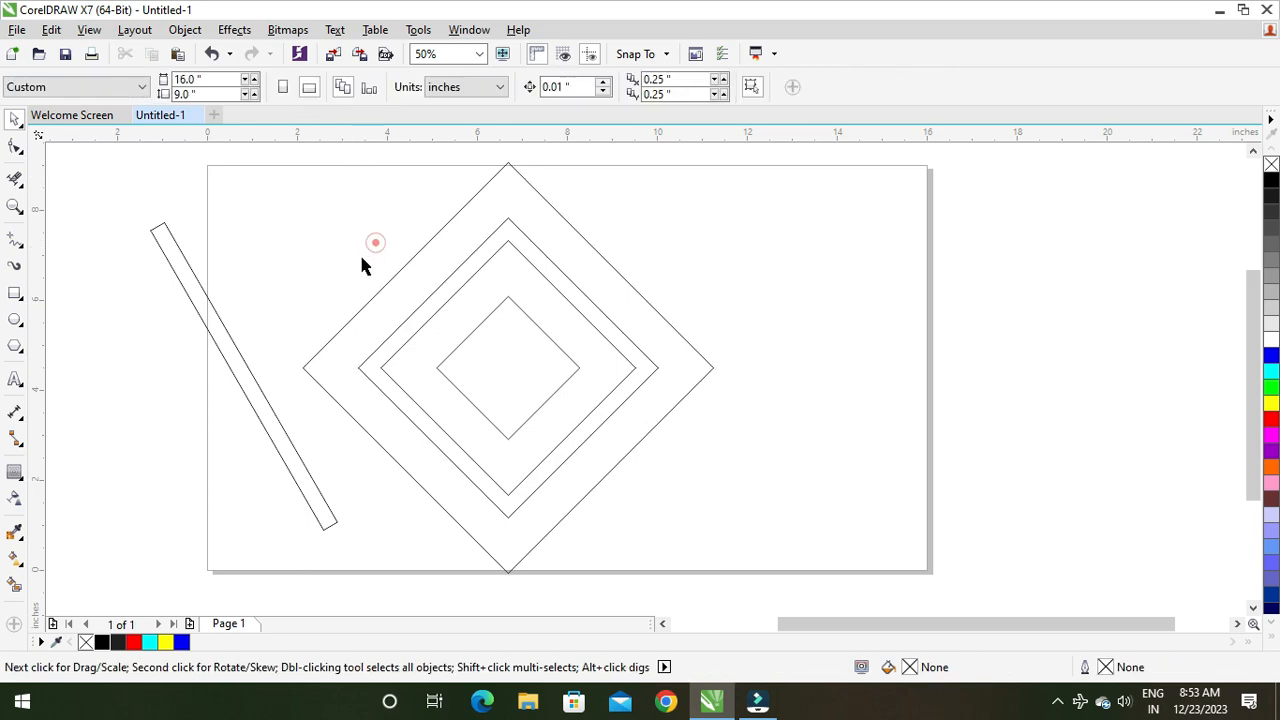
Move the narrow bar back over the diamonds and rotate it to 45 degrees
click(229, 340)
drag(229, 340, 543, 292)
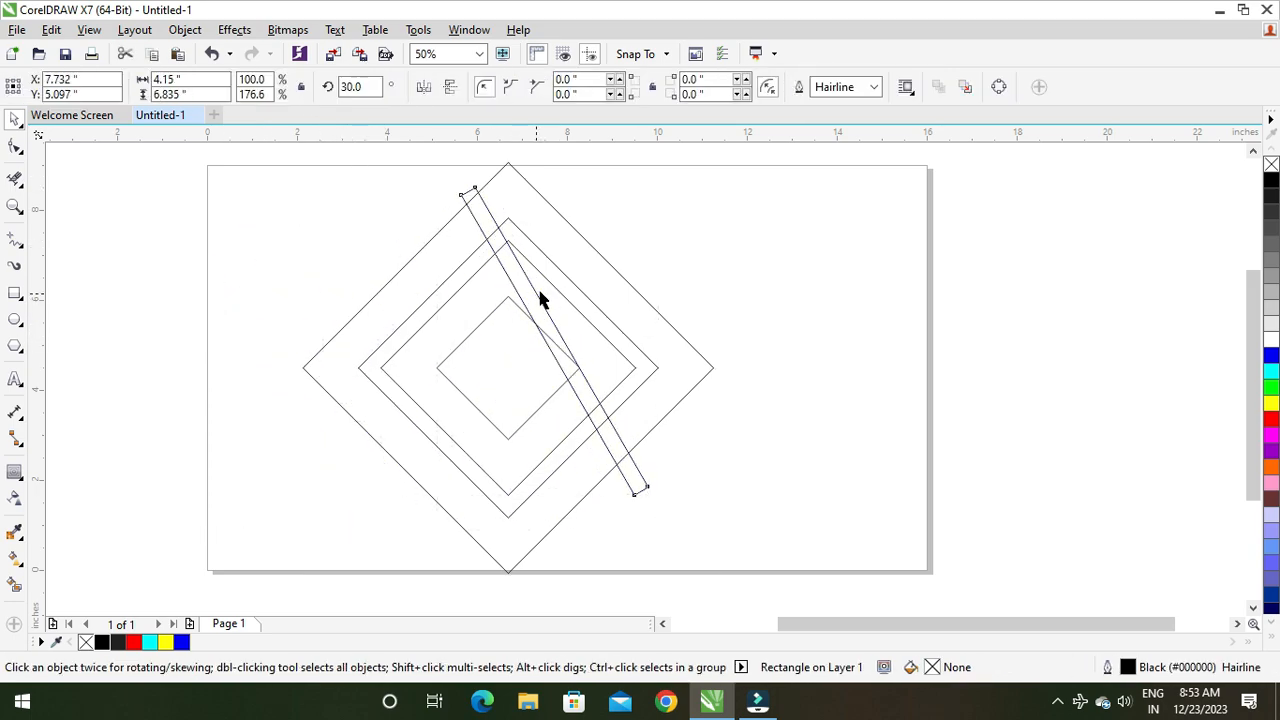
click(540, 290)
drag(655, 505, 683, 489)
click(728, 435)
Align the 45-degree bar with the centre of the nested diamonds
click(586, 371)
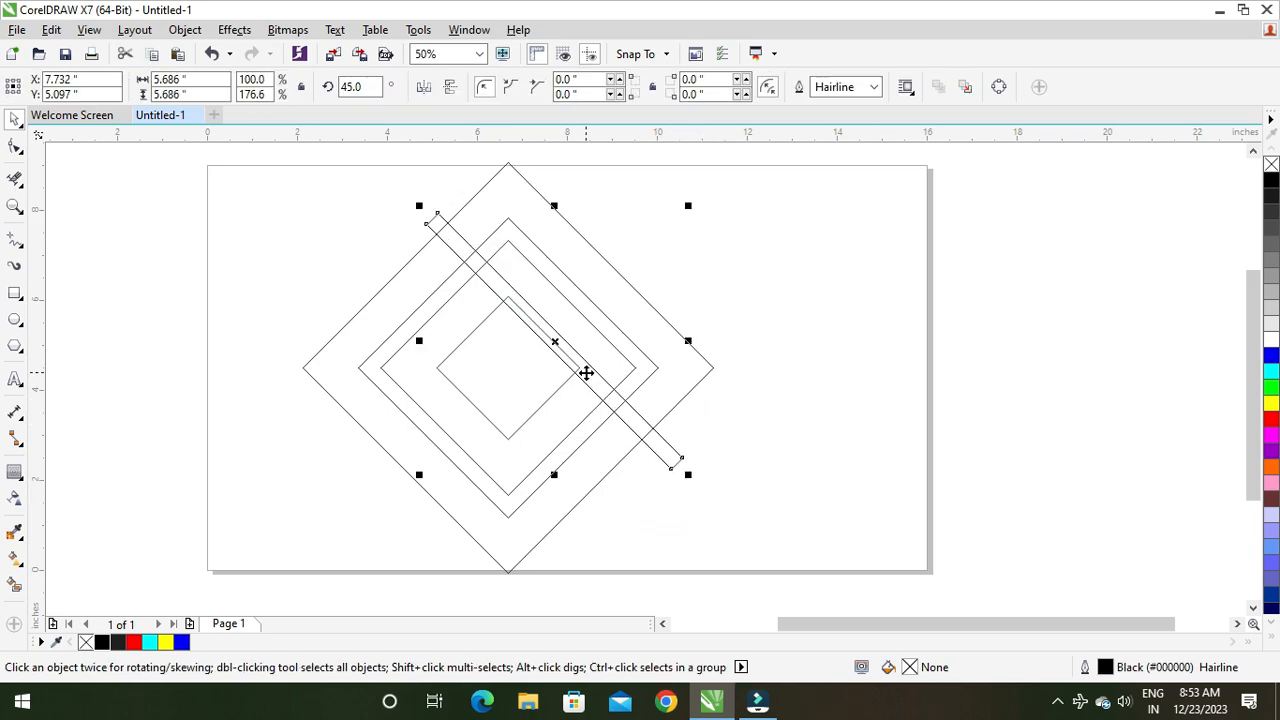
drag(506, 364, 508, 360)
click(325, 298)
Copy and paste the diagonal bar in place and mirror the copy horizontally to form an X
click(394, 260)
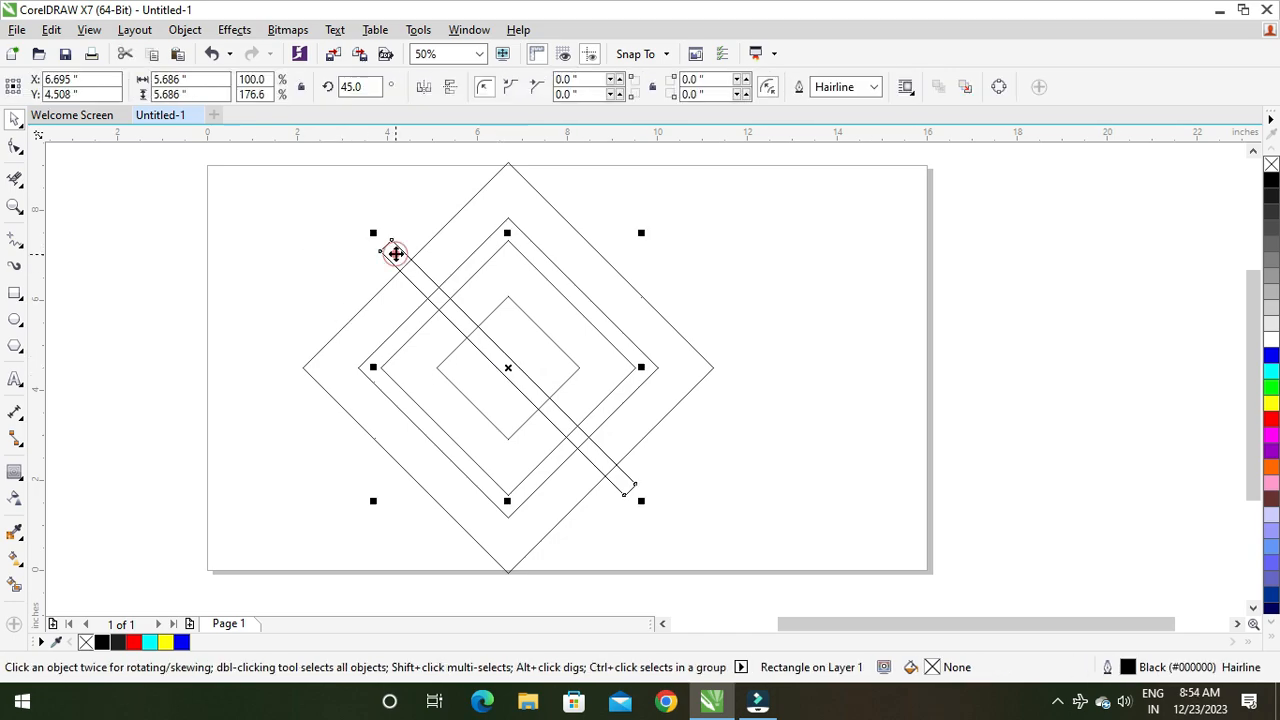
click(51, 30)
click(105, 162)
click(51, 30)
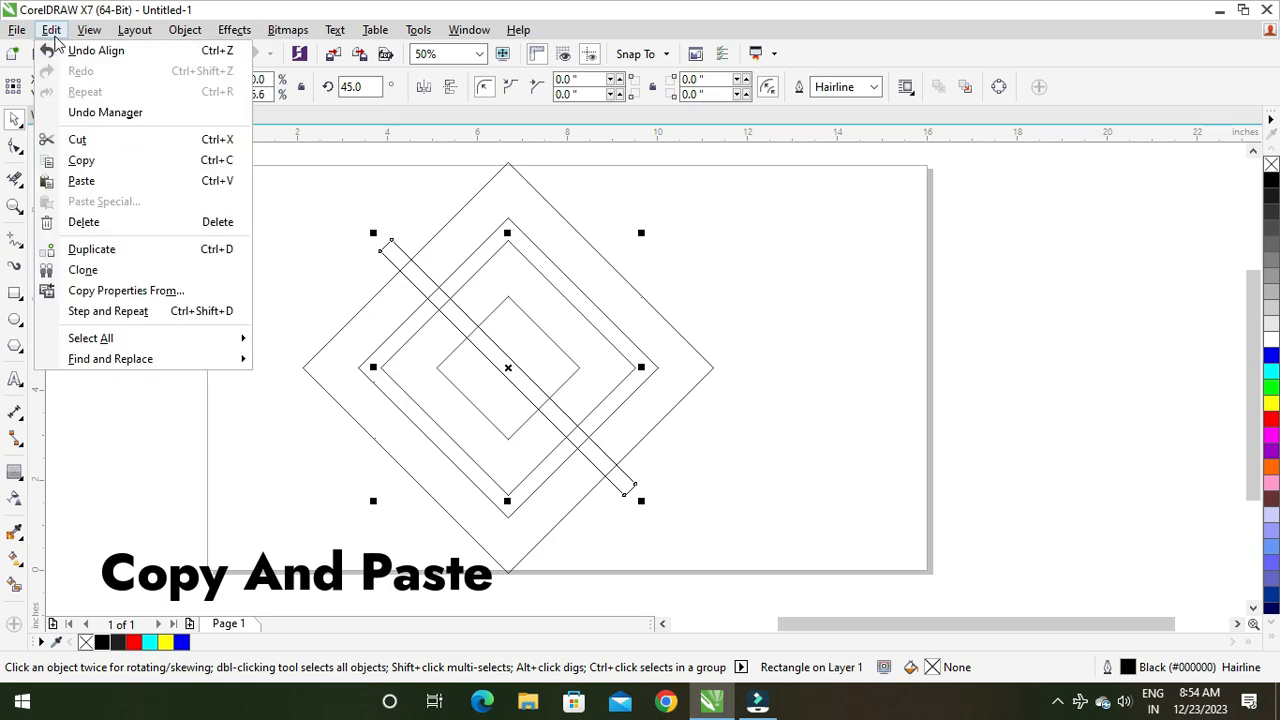
click(109, 180)
click(424, 87)
click(270, 213)
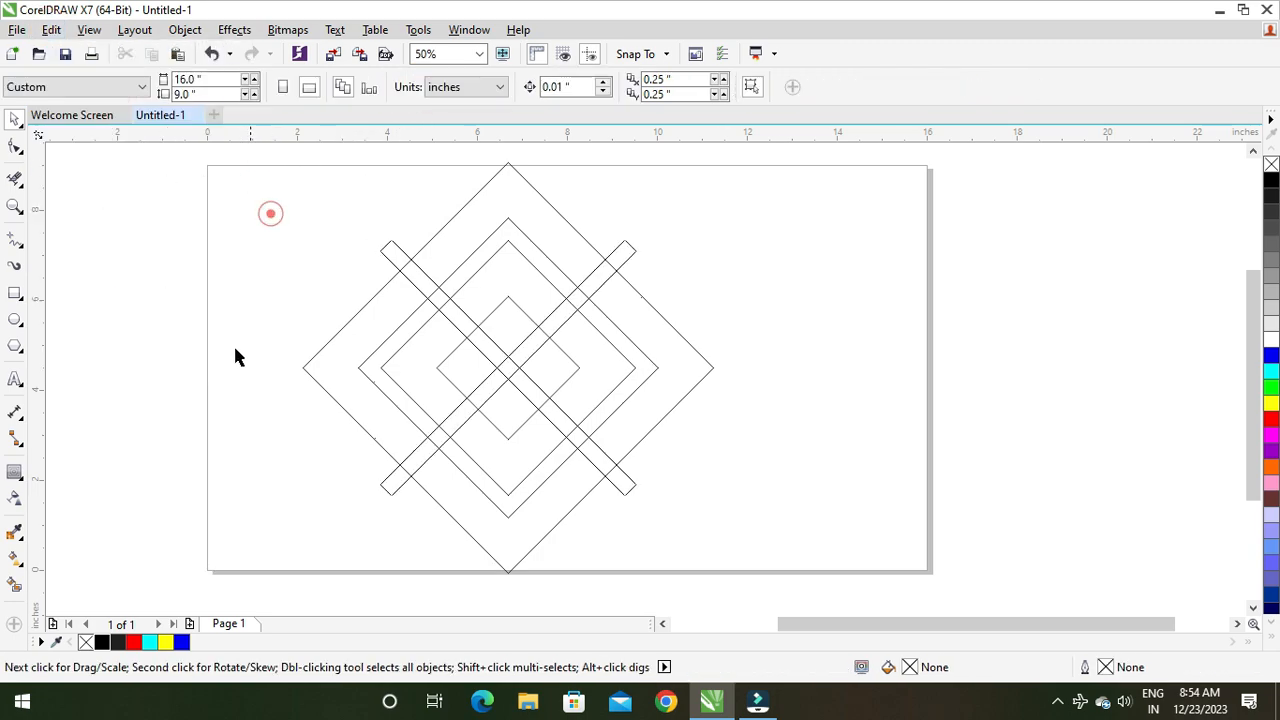
Fill the four corner sections of the outer diamond ring yellow with the Smart Fill tool
click(14, 588)
click(358, 330)
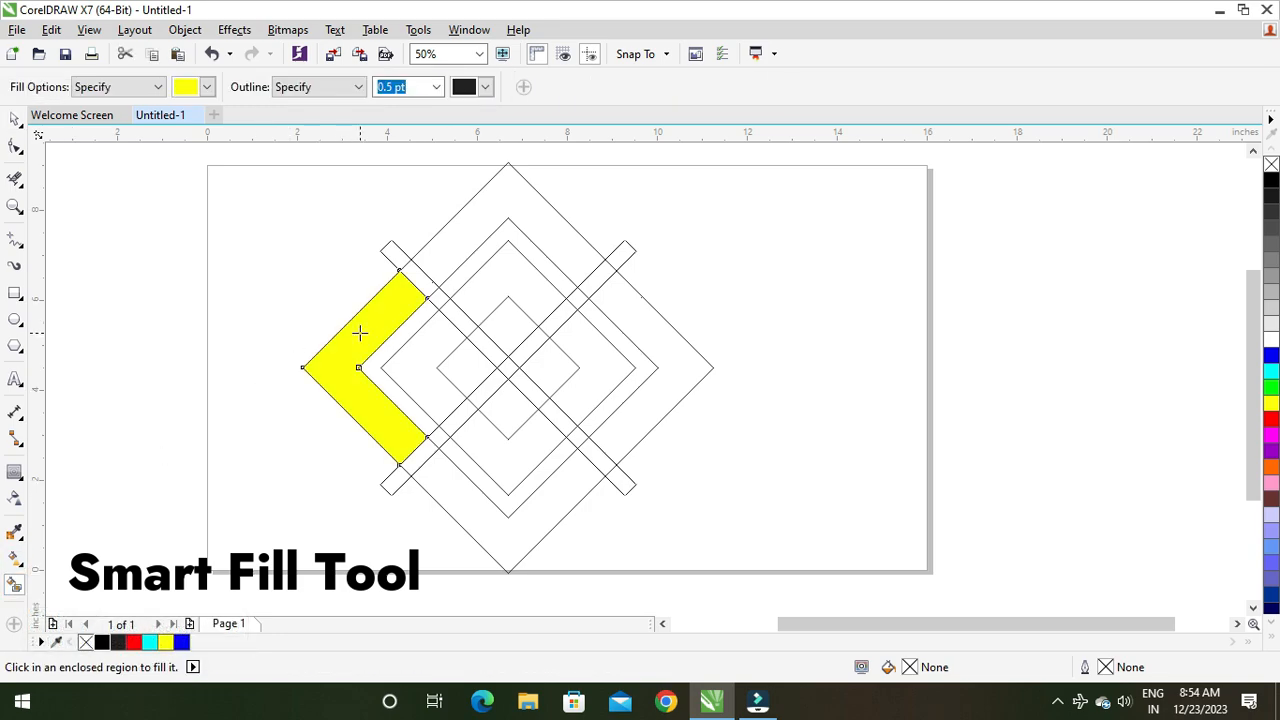
click(463, 237)
click(645, 394)
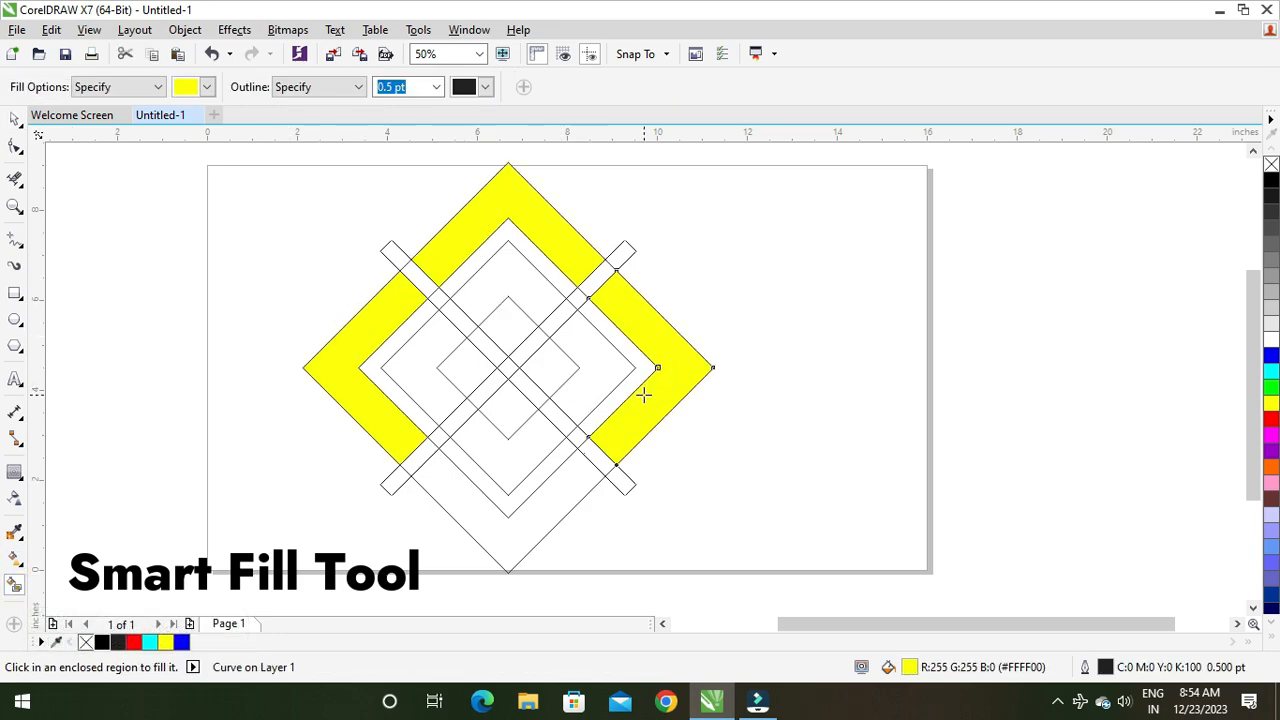
click(457, 507)
click(15, 120)
click(54, 230)
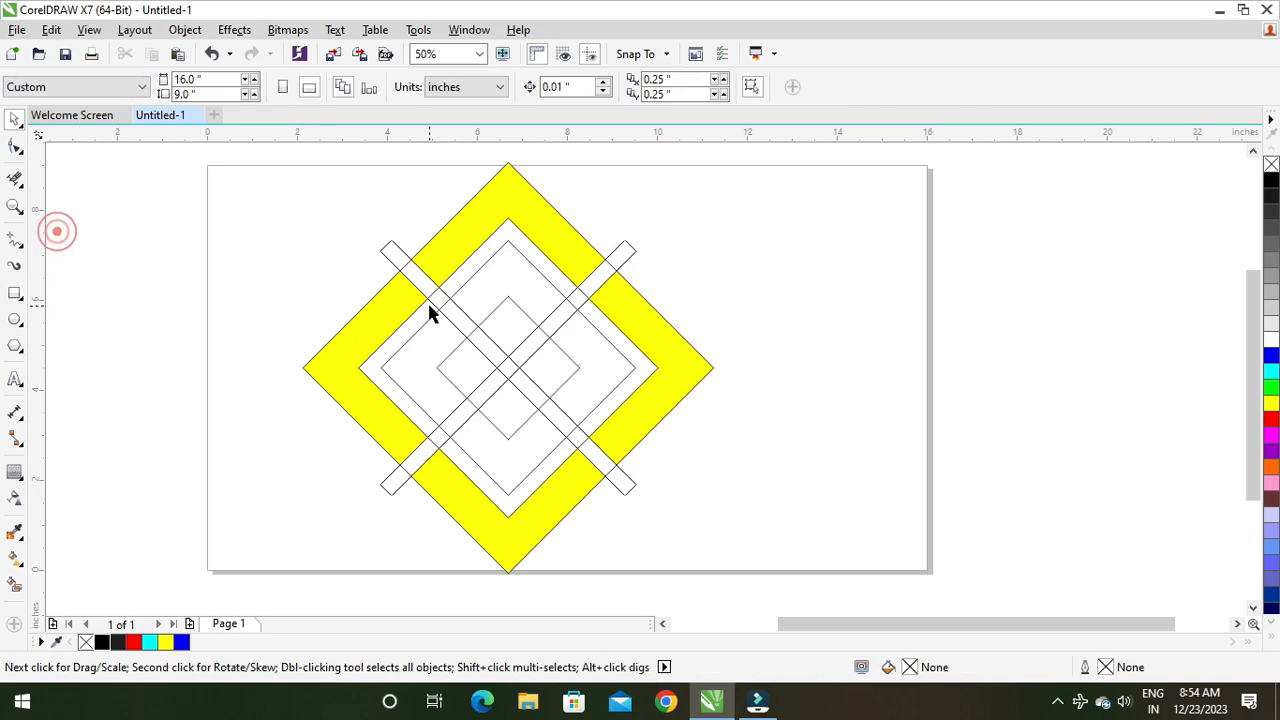
Delete the mirrored diagonal bar and set the remaining bar's rotation to 0 degrees
drag(626, 246, 851, 257)
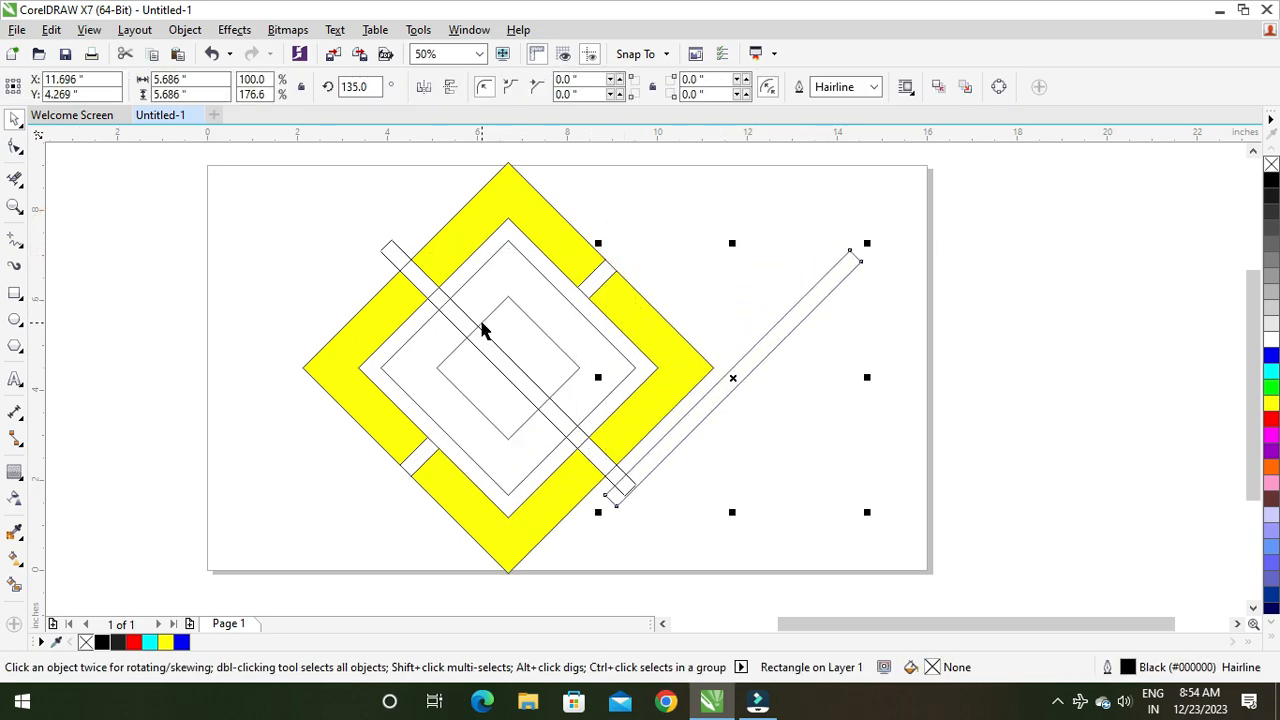
key(Delete)
click(394, 250)
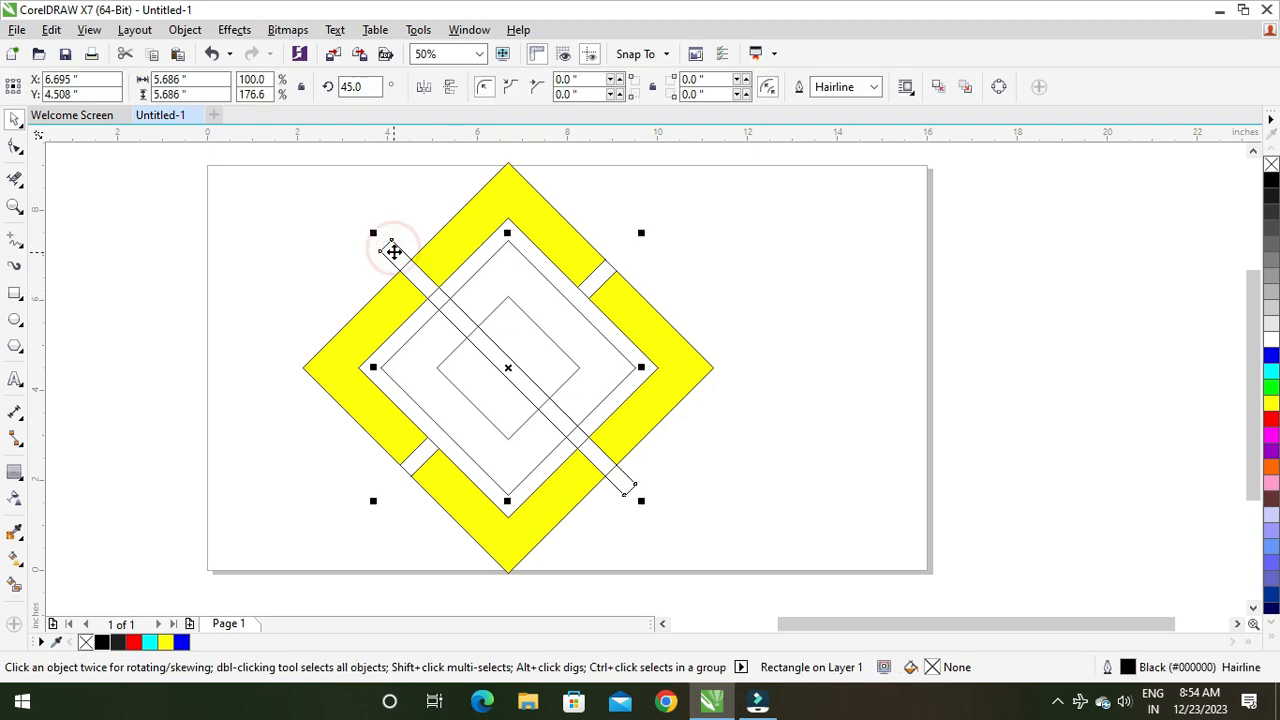
text(0)
key(Return)
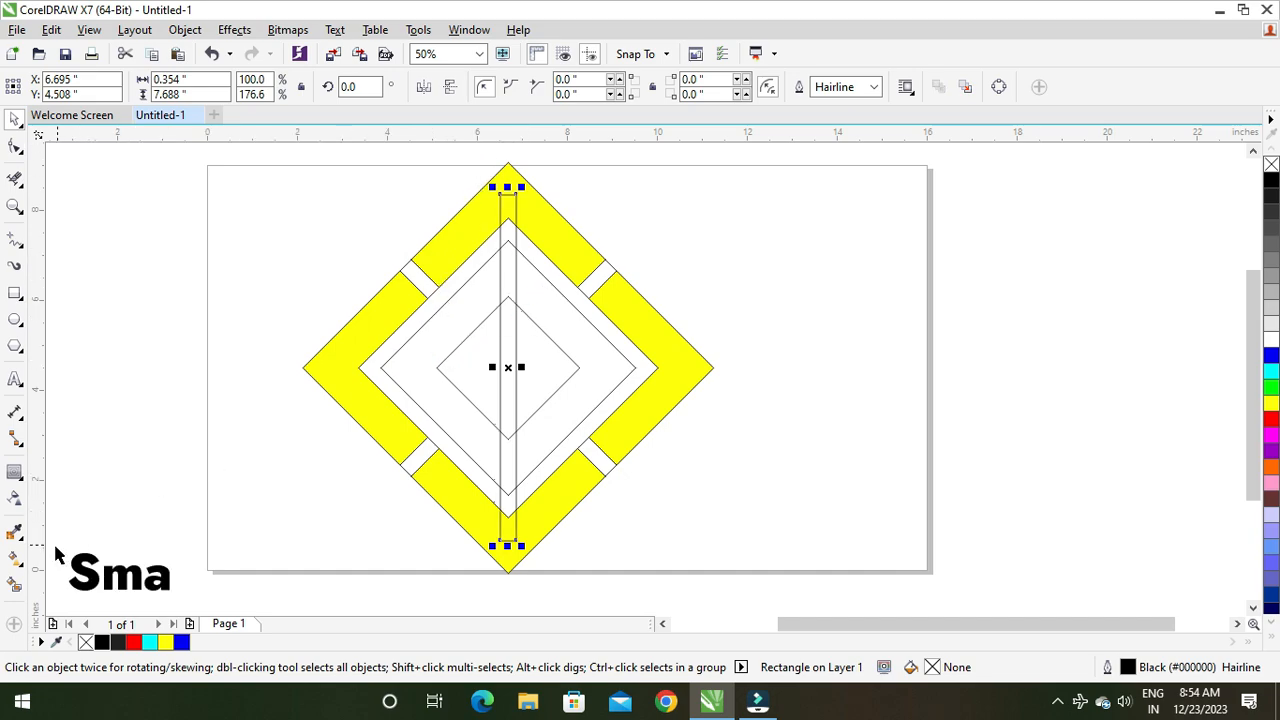
Fill both halves of the inner diamond ring, on either side of the vertical bar, yellow with Smart Fill
click(14, 584)
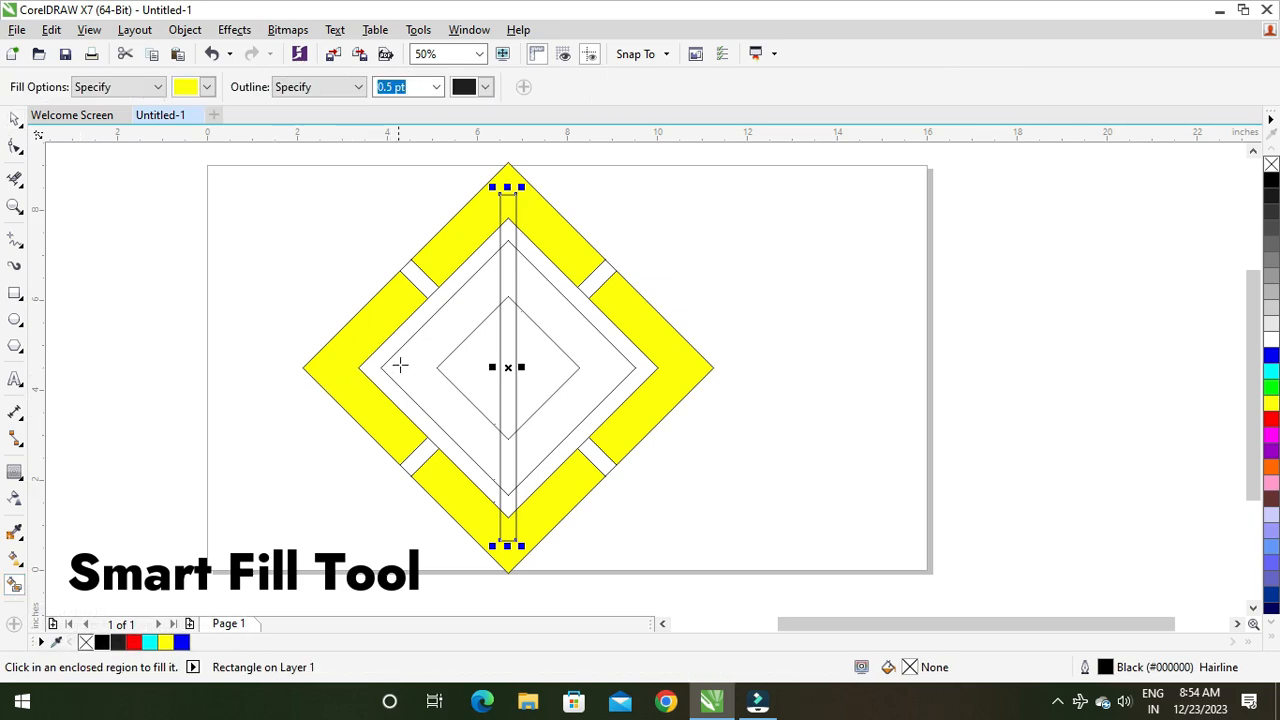
click(400, 366)
click(589, 347)
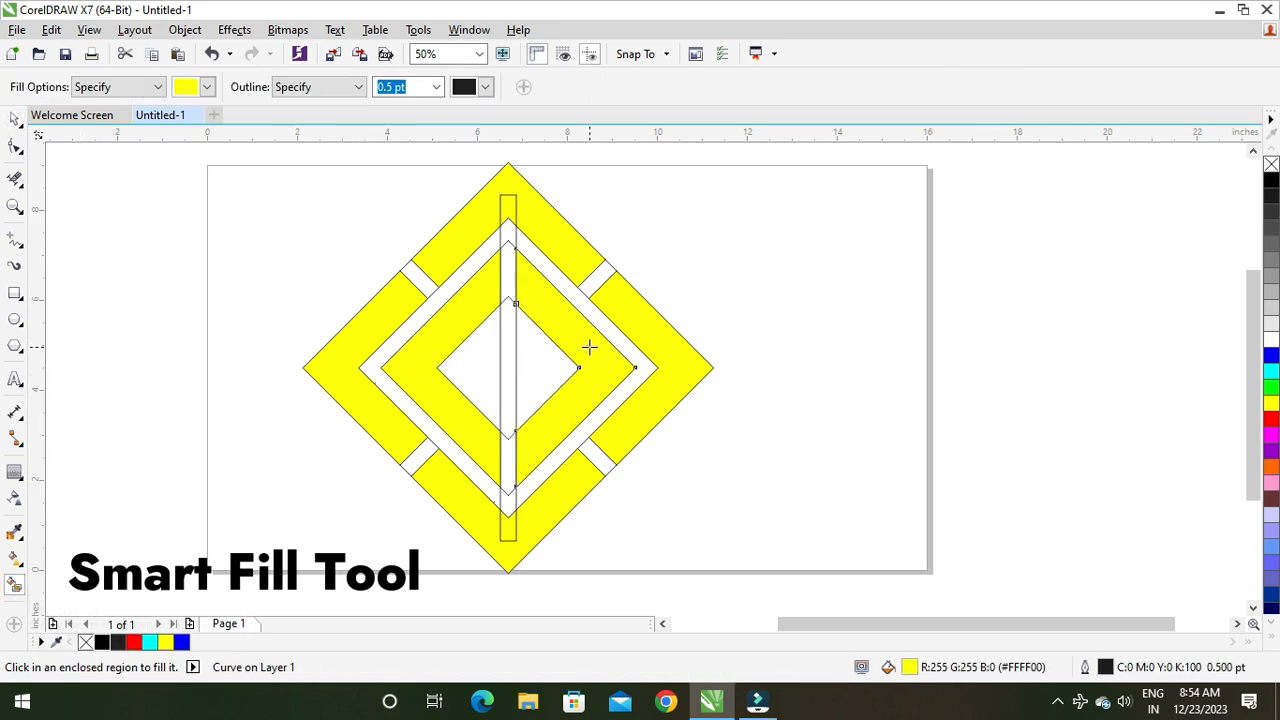
click(15, 119)
click(70, 187)
Delete the vertical bar from the centre of the diamonds
click(508, 234)
drag(296, 256, 294, 251)
key(Delete)
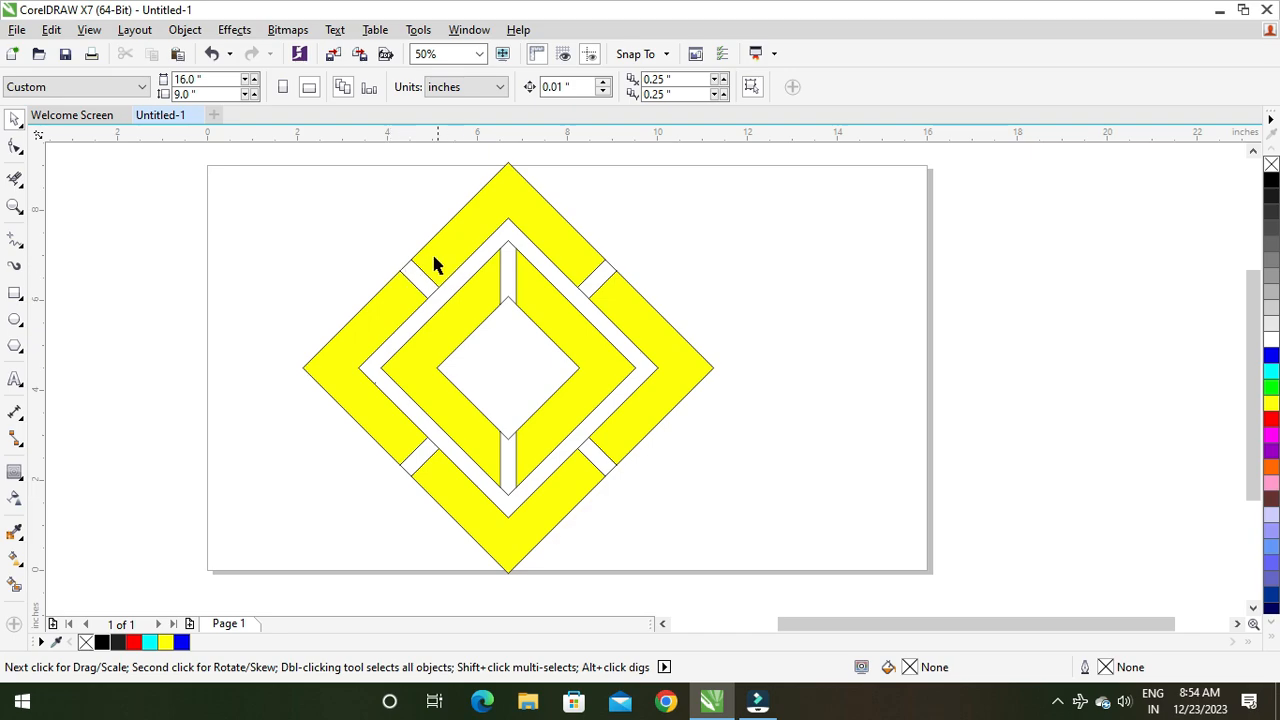
Flatten the outer diamond outline to about 5.025 inches high and Smart Fill the left and right arrow areas of the outer ring red
click(406, 266)
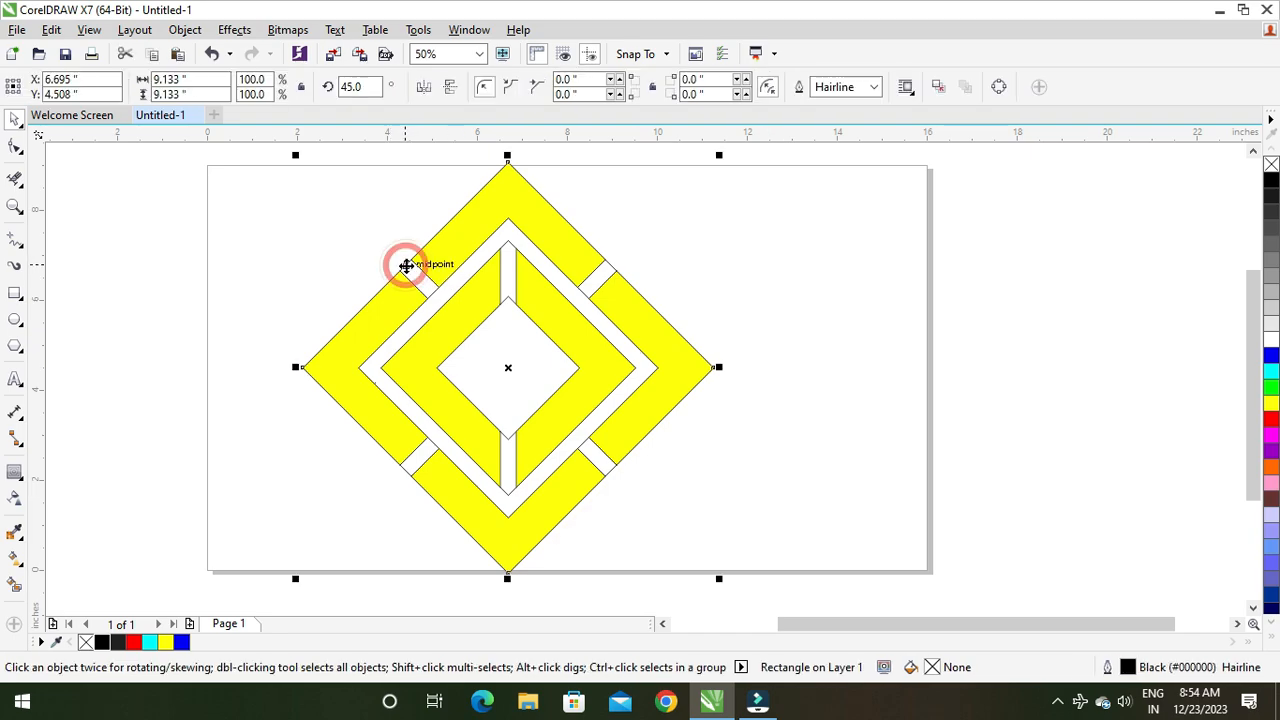
drag(508, 153, 415, 255)
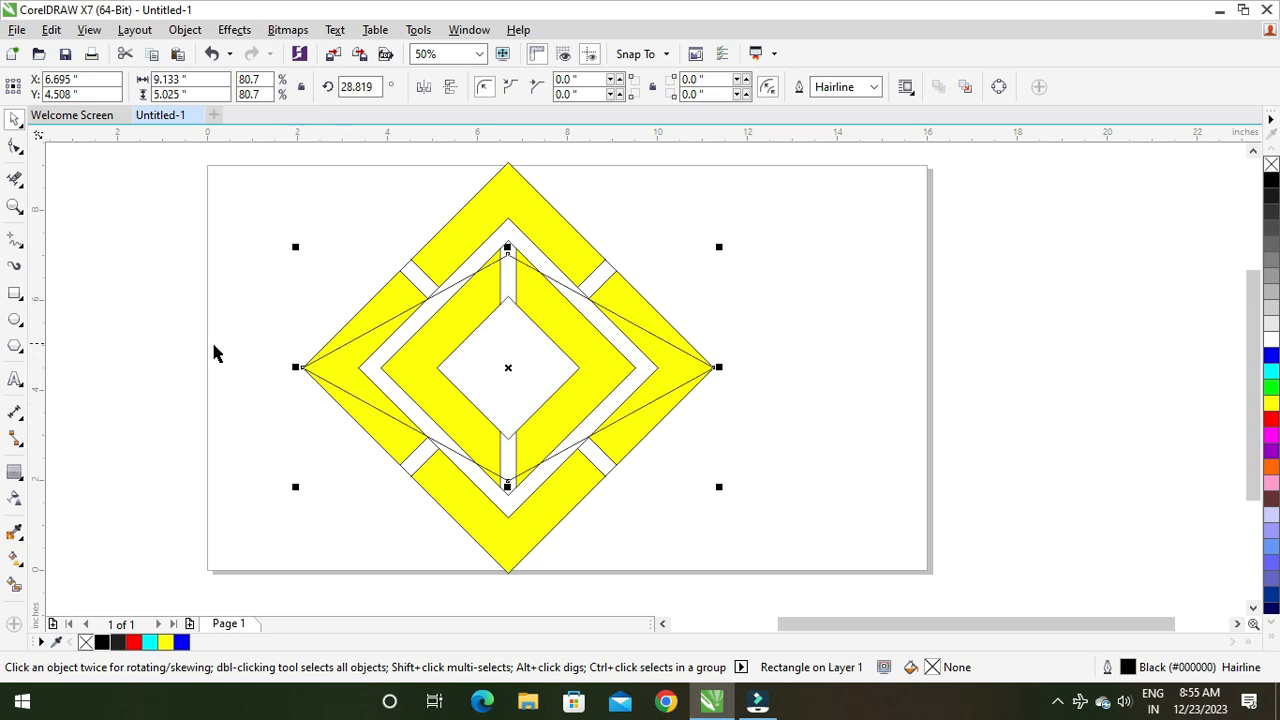
click(15, 584)
click(350, 364)
click(671, 371)
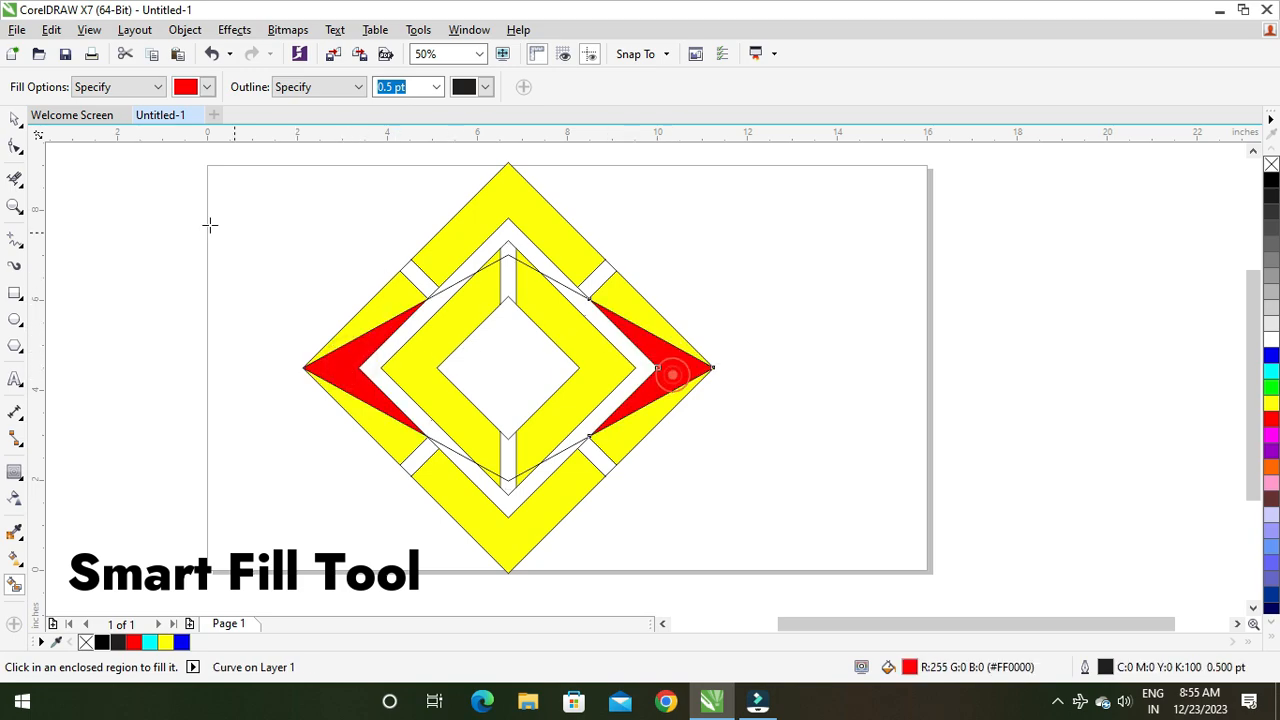
Pull the flattened diamond outline off the design and delete it
click(14, 121)
click(93, 256)
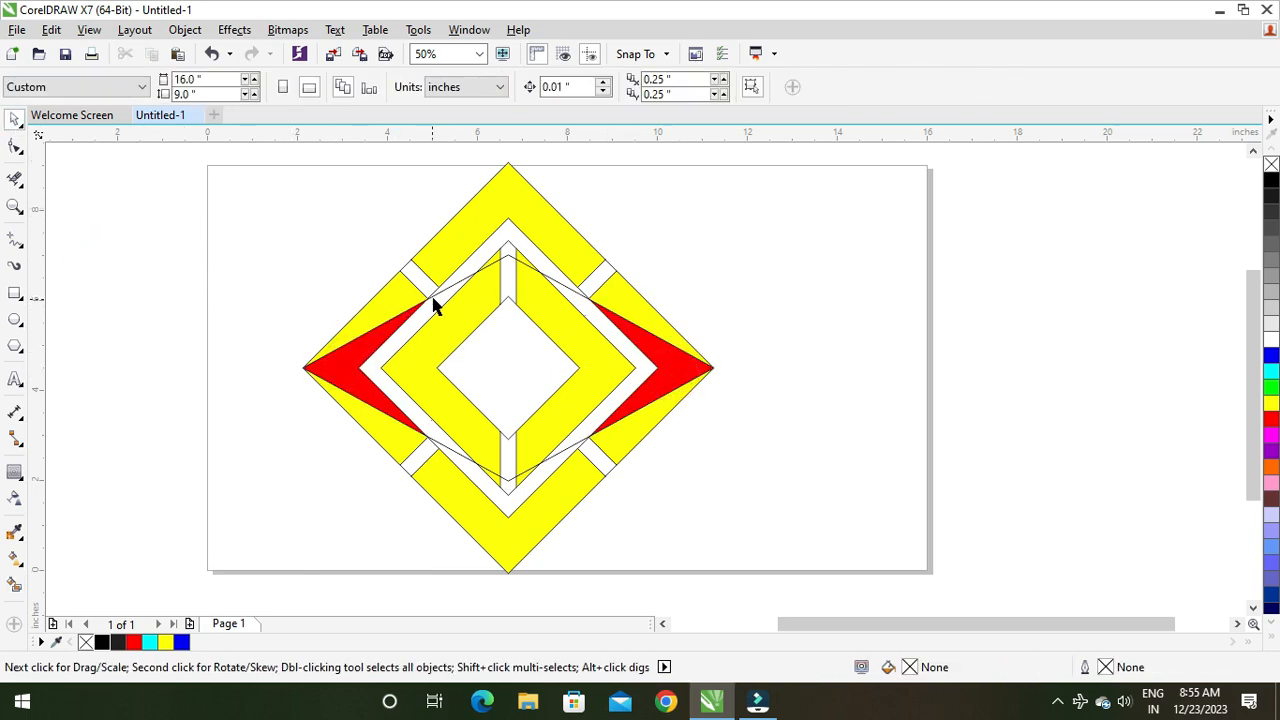
drag(436, 304, 873, 287)
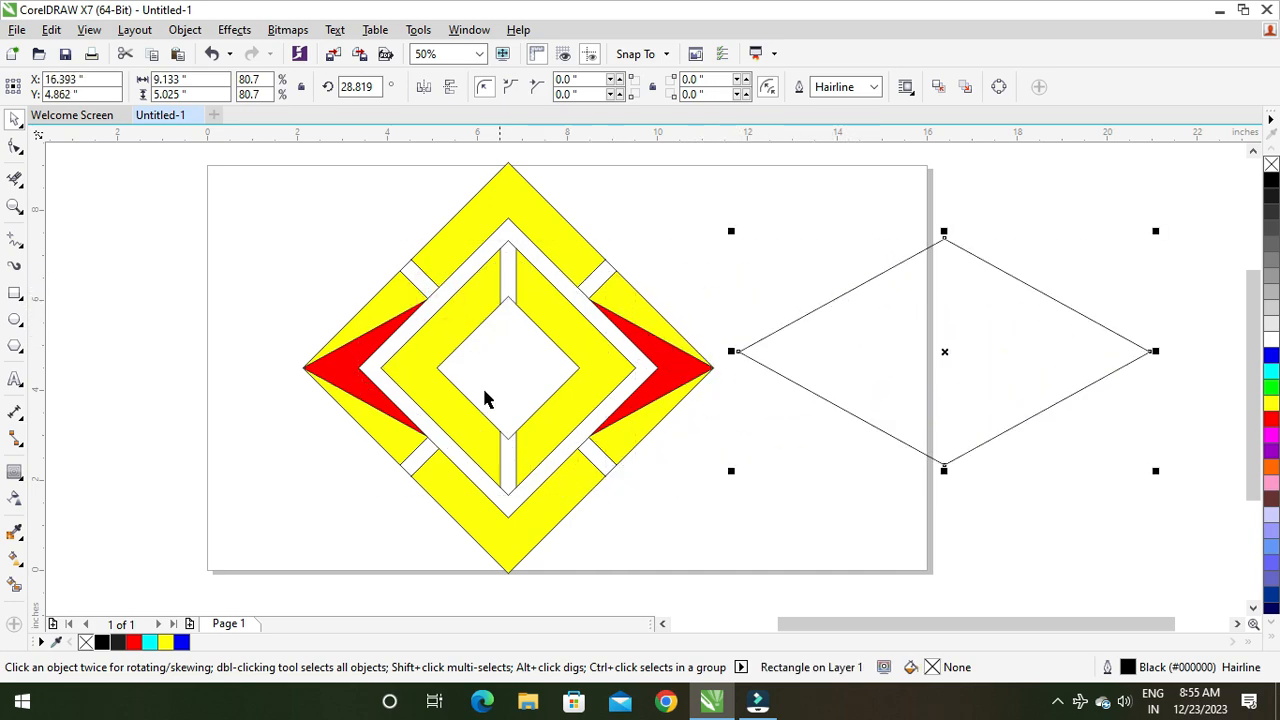
key(Delete)
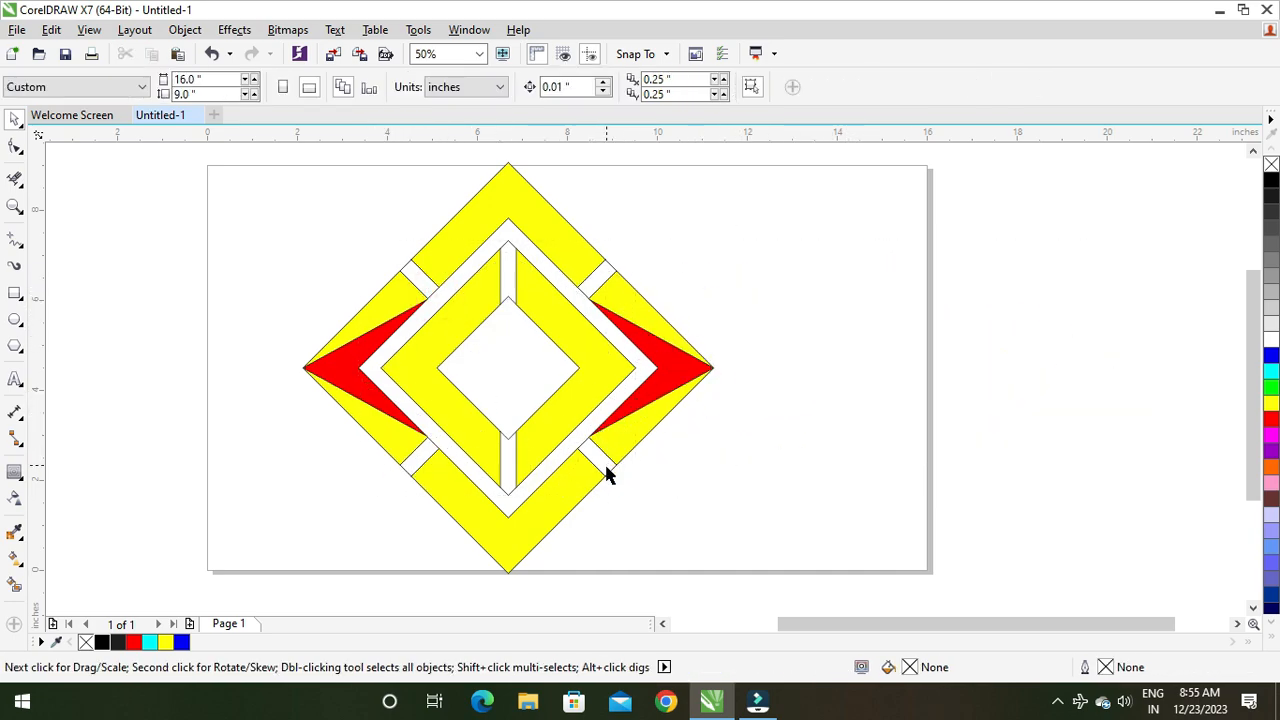
Narrow the remaining outer outline to about 5.125 inches wide, bring it to the front, and Smart Fill the top and bottom arrow areas red
click(612, 469)
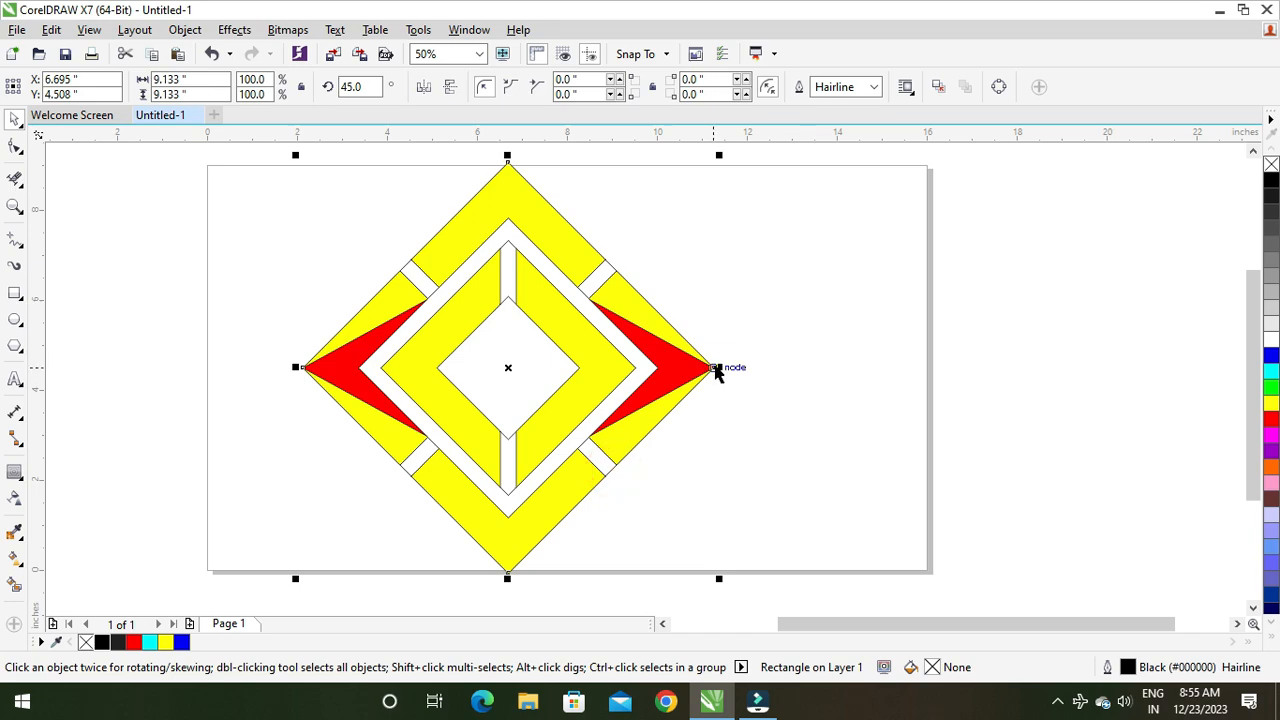
drag(719, 367, 626, 443)
key(shift+Page_Up)
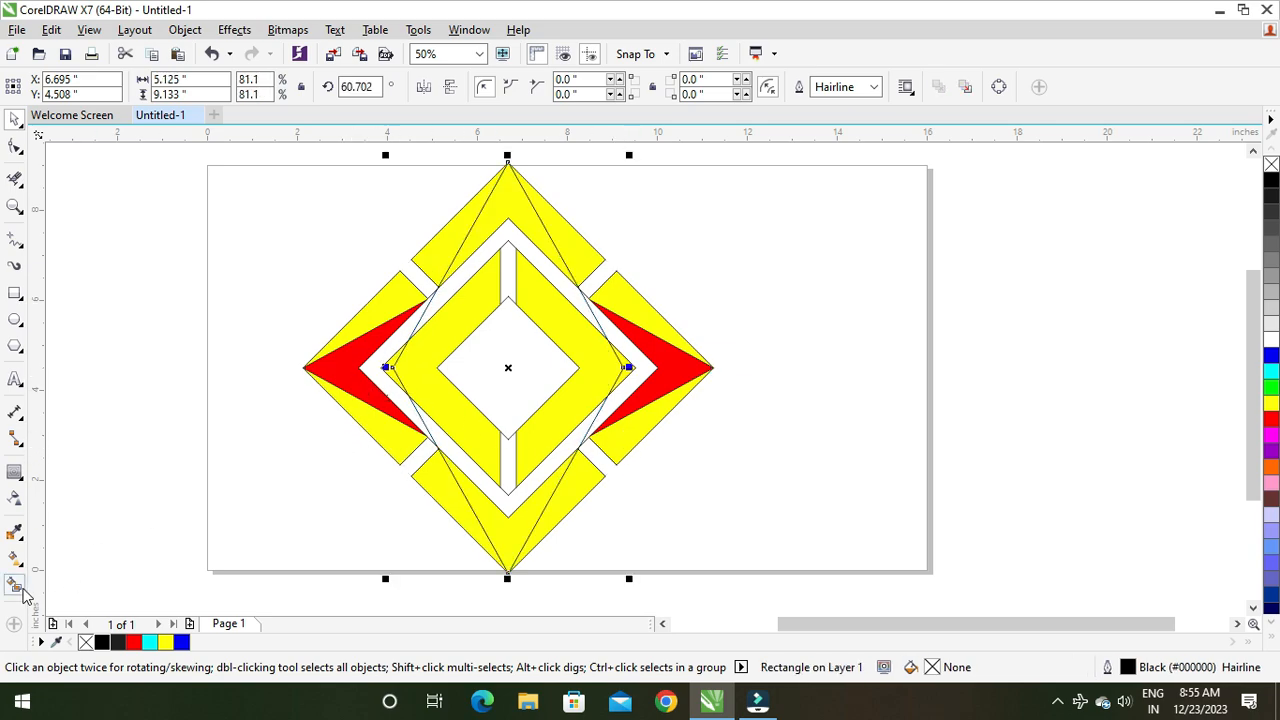
click(18, 588)
click(491, 523)
click(508, 206)
Delete the narrowed diamond outline from the design
click(14, 118)
click(71, 228)
click(430, 302)
key(Delete)
Flatten the inner ring's outer diamond outline to about 3.021 inches high, with its lower point just inside the centre diamond's point
click(508, 240)
drag(508, 240, 508, 289)
scroll(508, 443, up, 2)
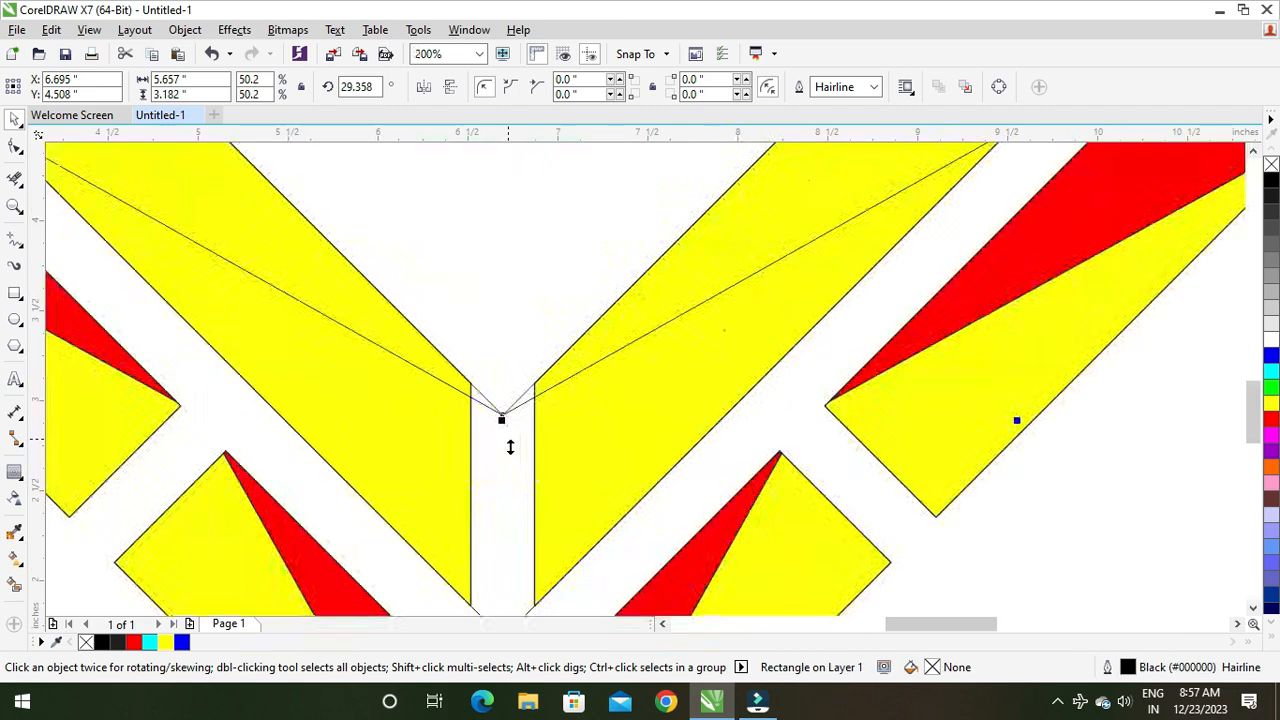
click(502, 420)
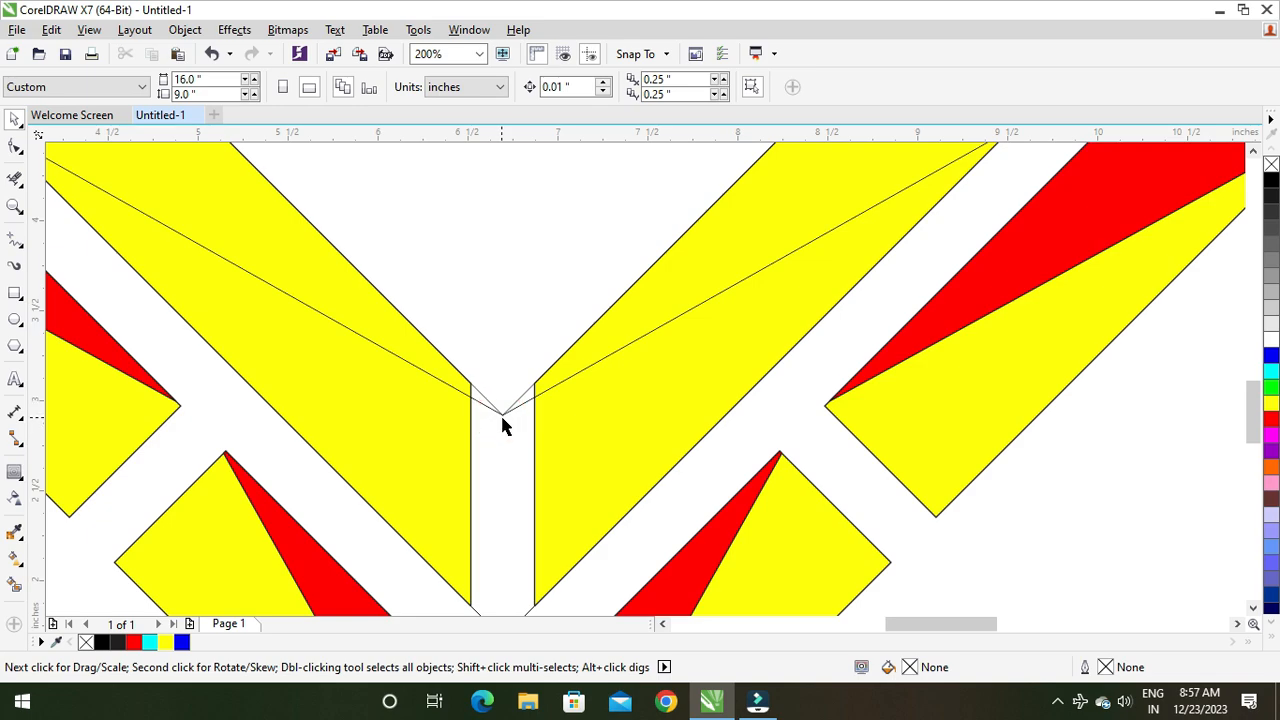
click(506, 420)
drag(503, 420, 500, 405)
scroll(500, 405, down, 3)
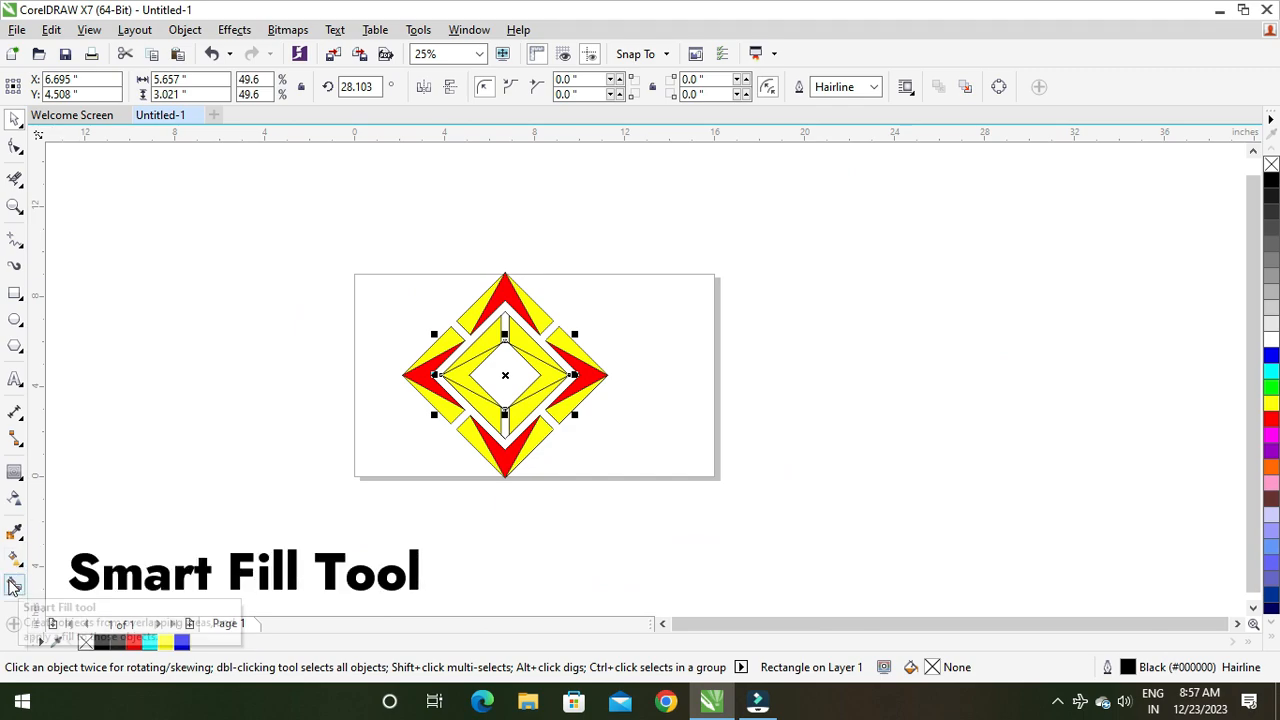
Smart Fill the left and right arrow areas of the inner ring red
click(15, 583)
scroll(449, 369, up, 2)
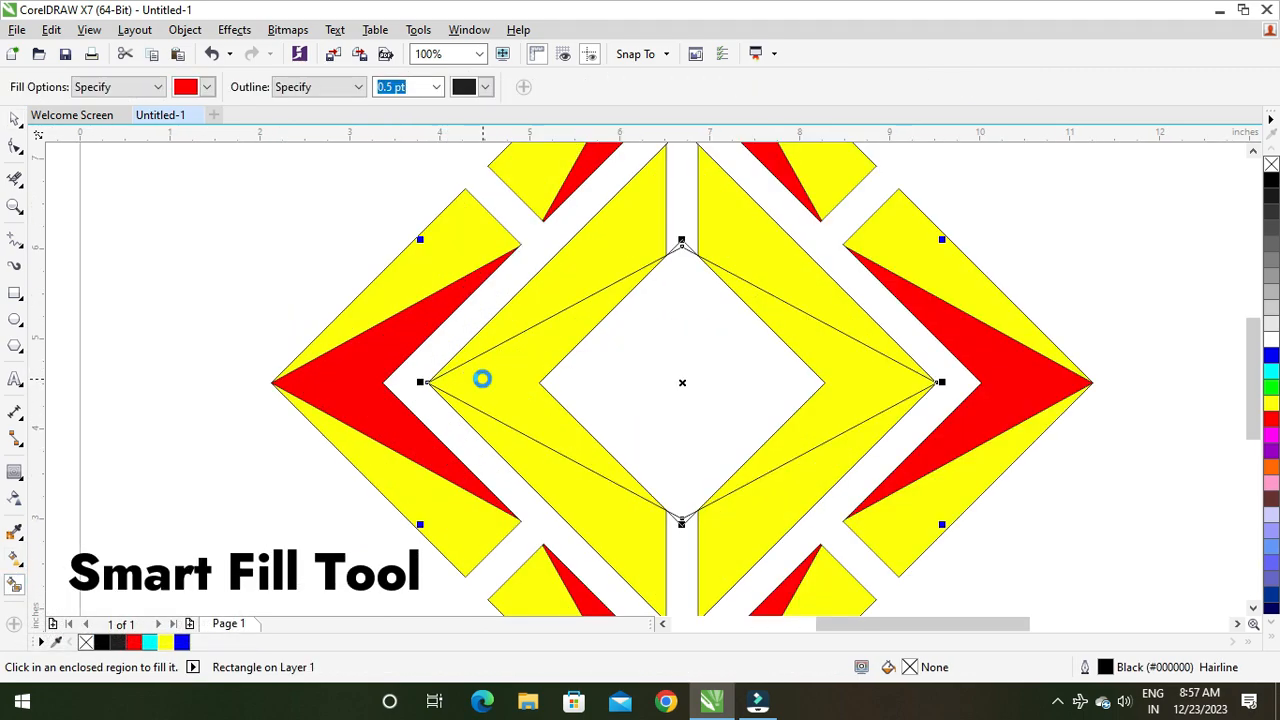
click(483, 374)
click(858, 377)
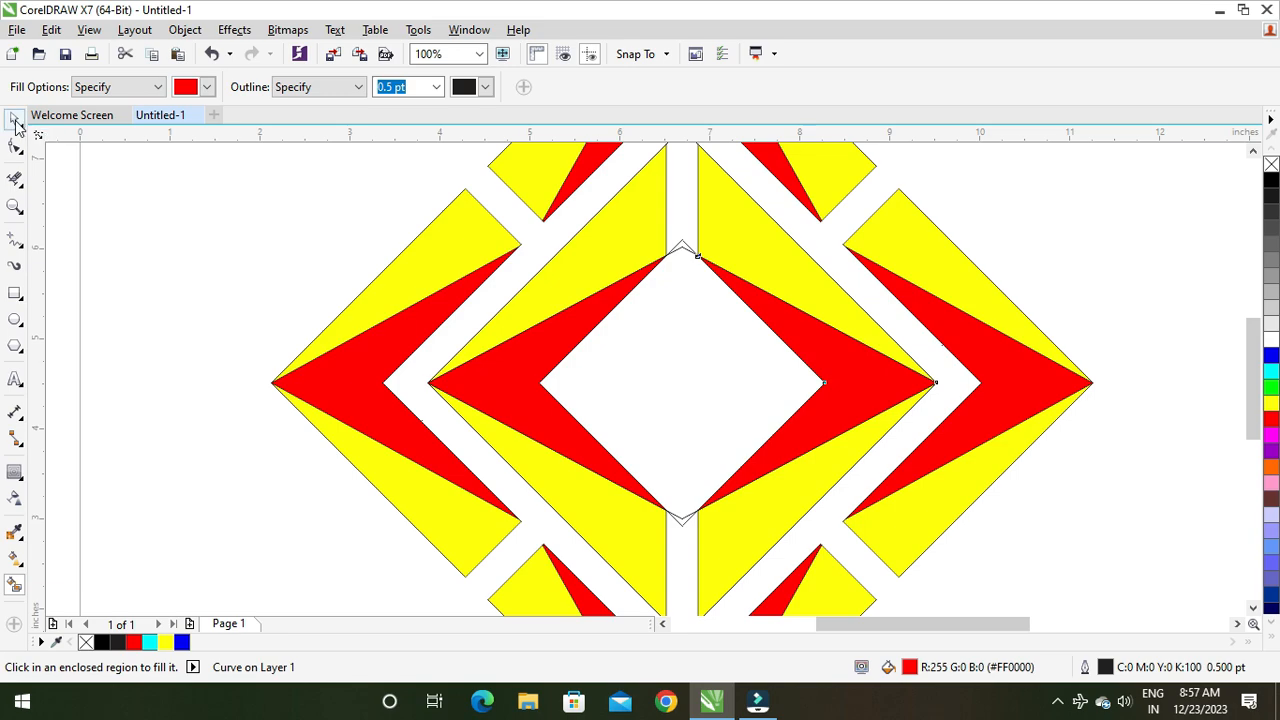
Delete the flattened outline and the centre diamond outline, leaving only the filled ring pieces
key(space)
click(278, 248)
right_click(686, 337)
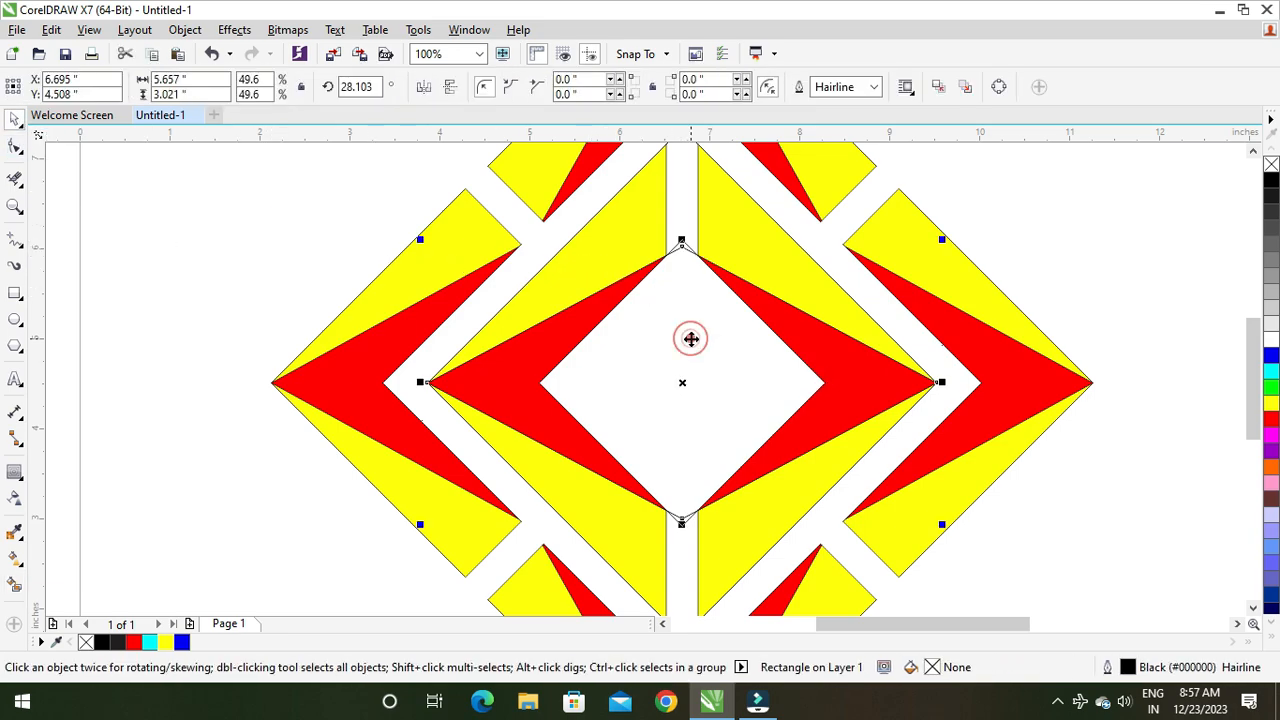
click(740, 404)
right_click(708, 376)
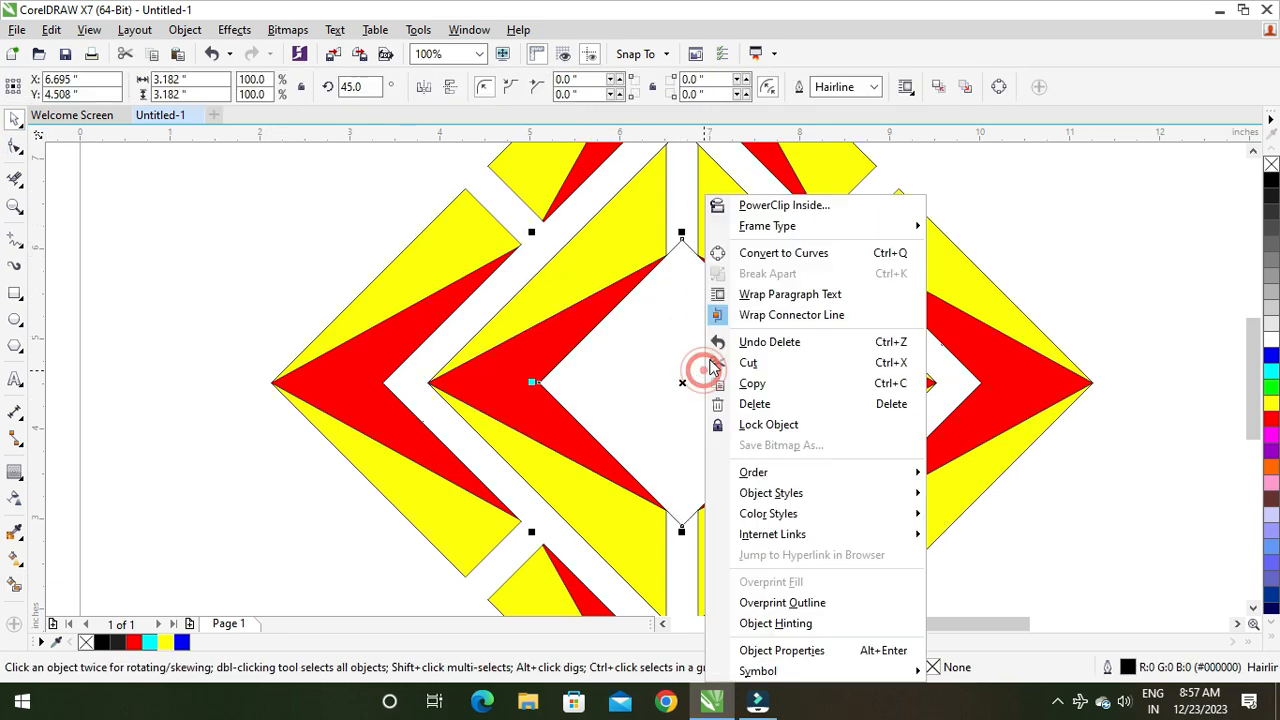
click(740, 404)
click(697, 381)
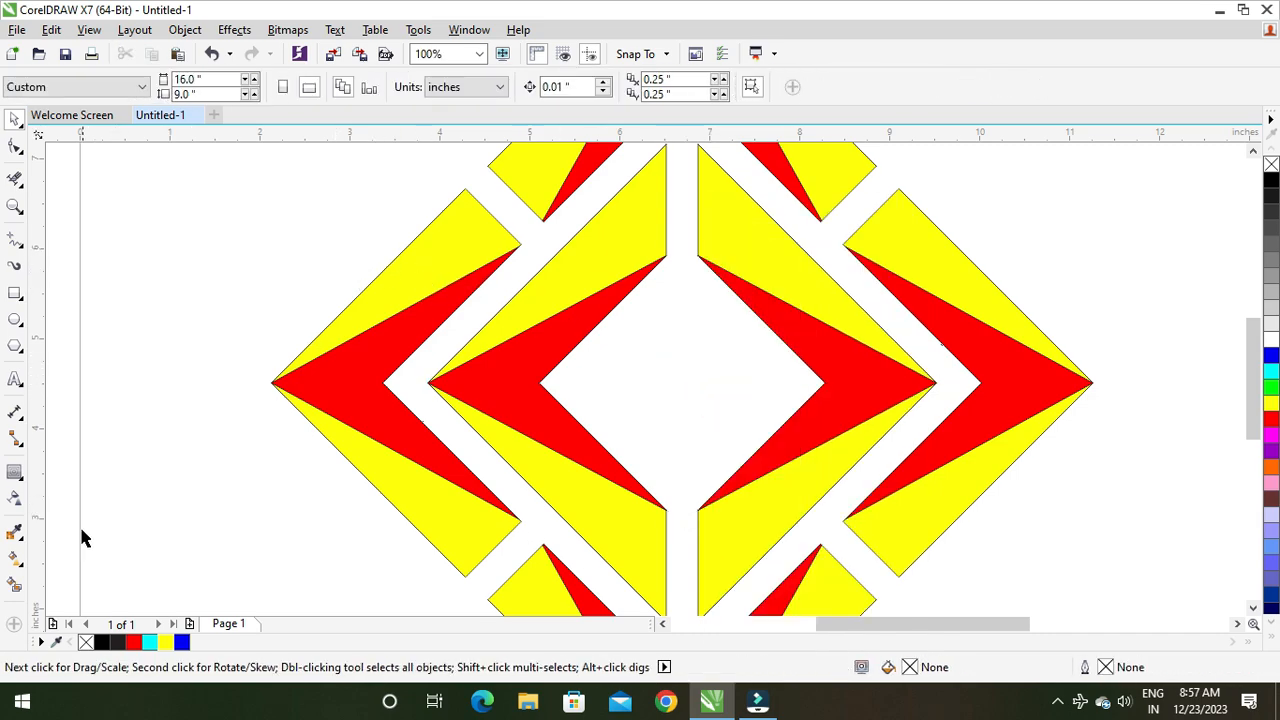
Give the inner ring's left arrow a linear fountain fill from red at its inner notch to yellow near its outer tip
click(14, 558)
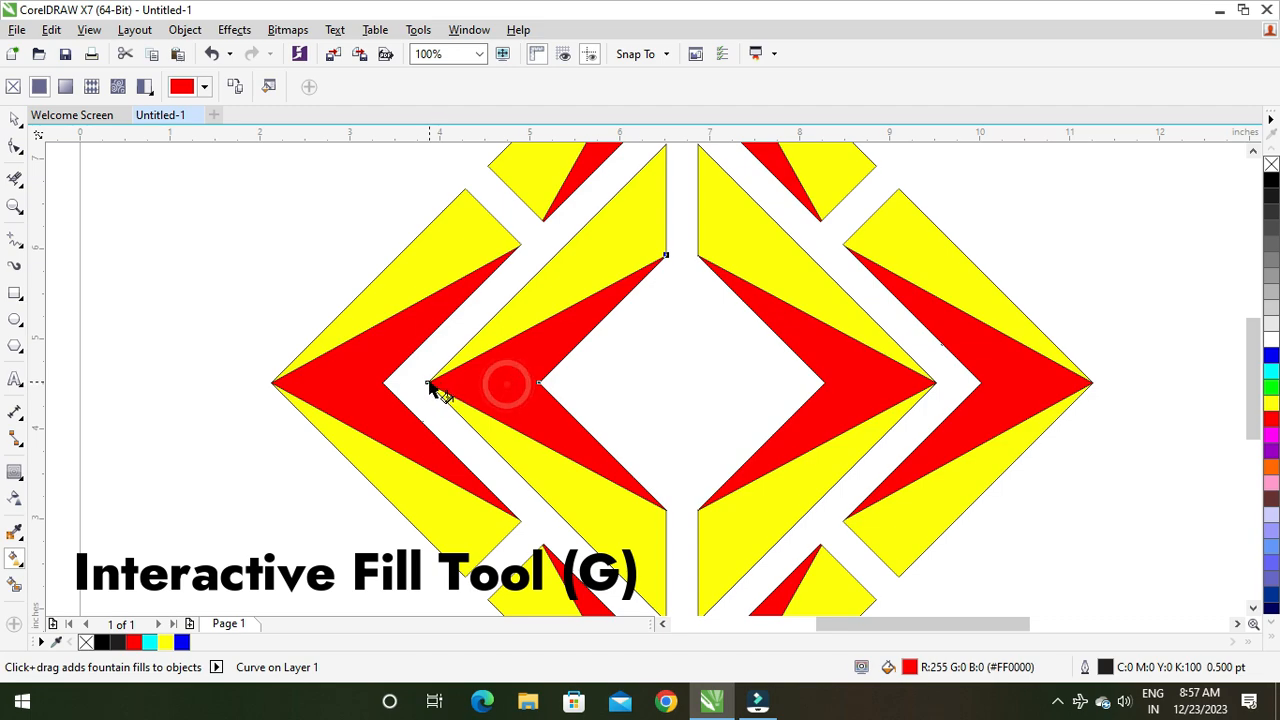
drag(603, 381, 427, 382)
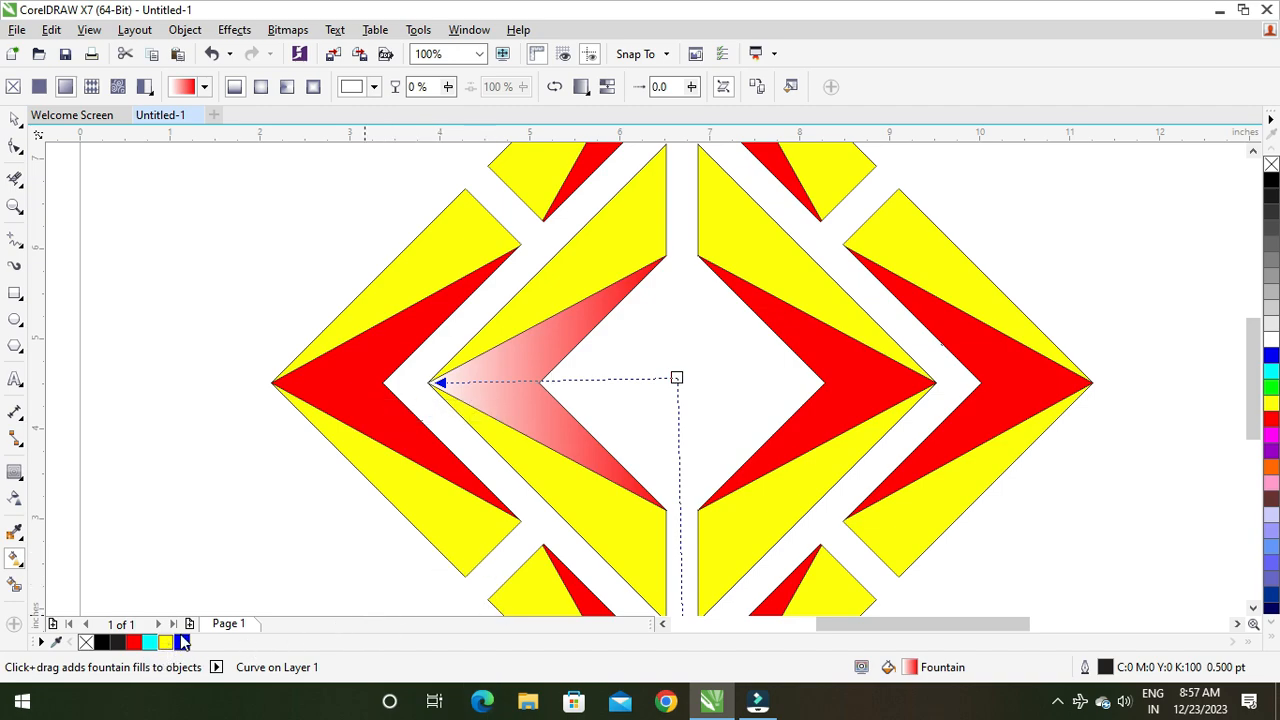
click(166, 643)
drag(579, 381, 546, 382)
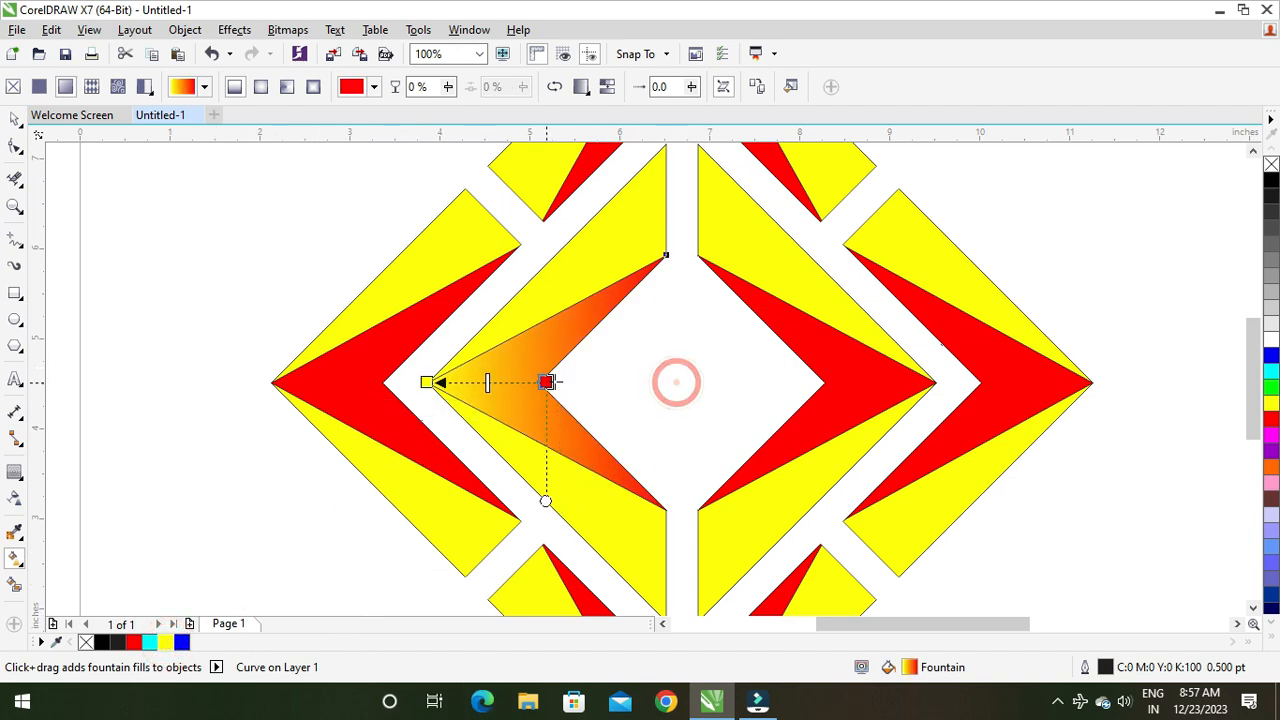
drag(428, 382, 461, 383)
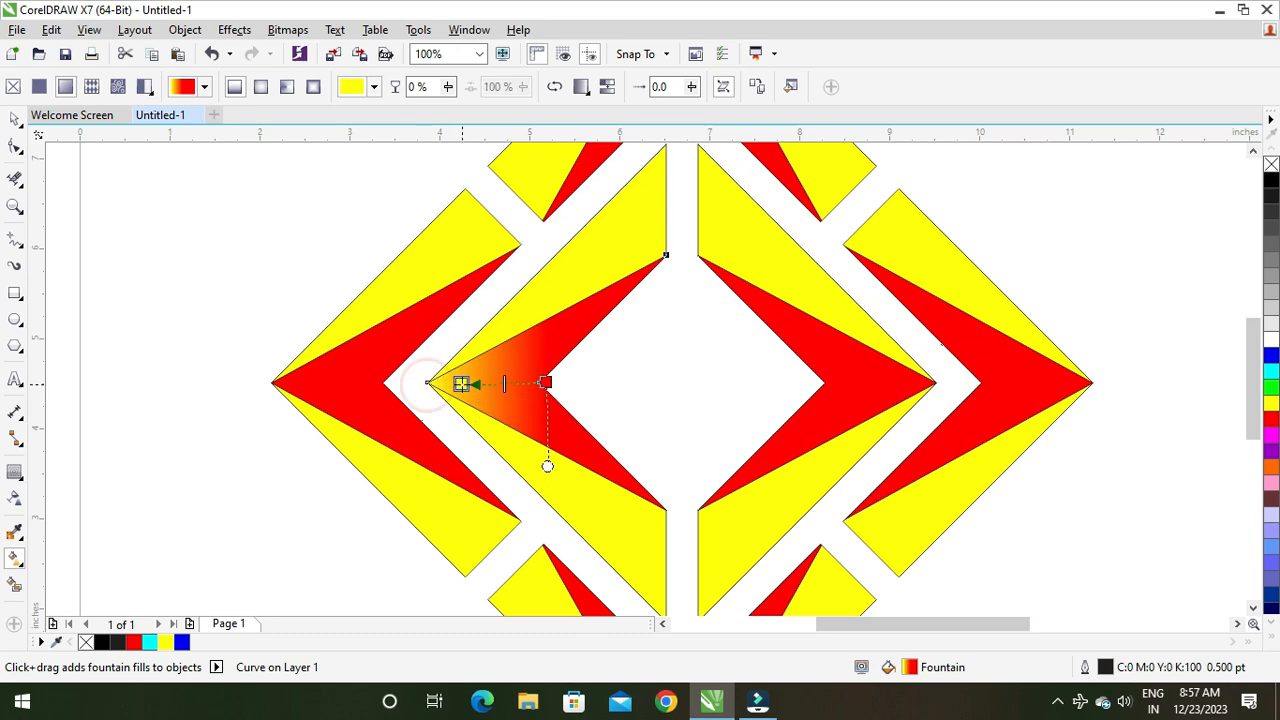
Repeat the fountain fill on the yellow piece around the left inner arrow, running from red at the tip to yellow at the upper inner corner
click(527, 310)
key(ctrl+r)
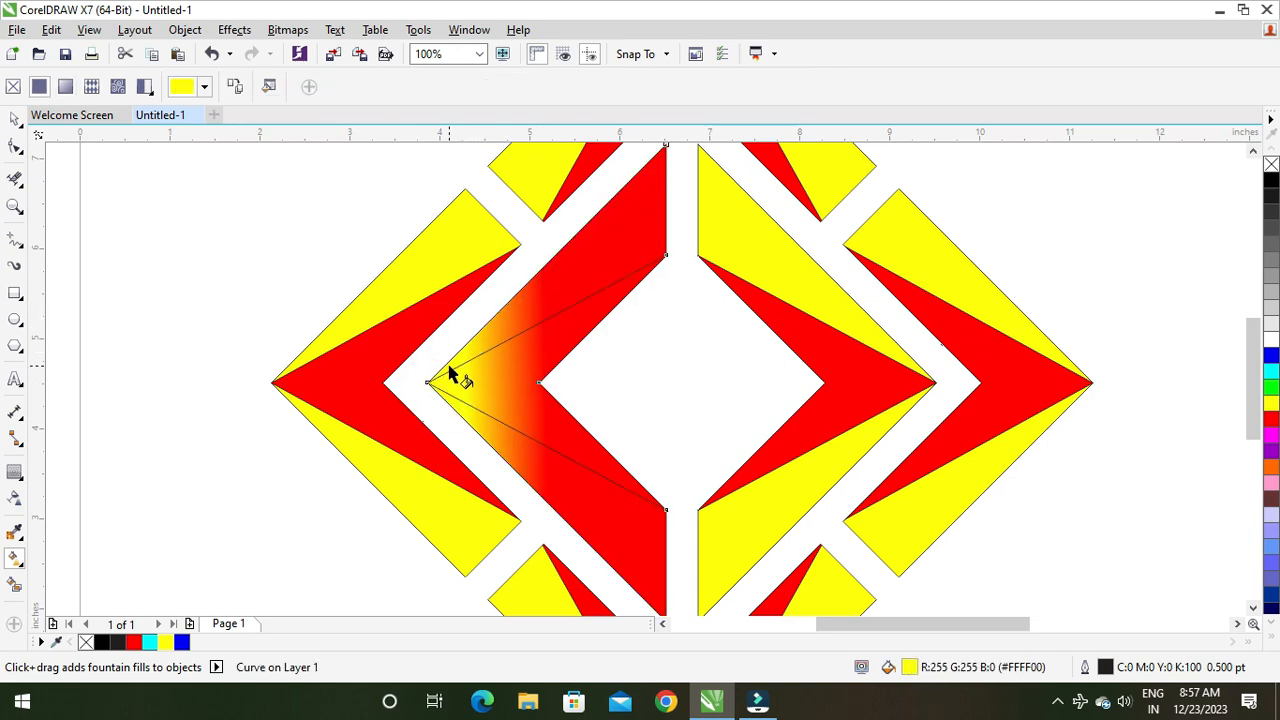
drag(427, 383, 665, 255)
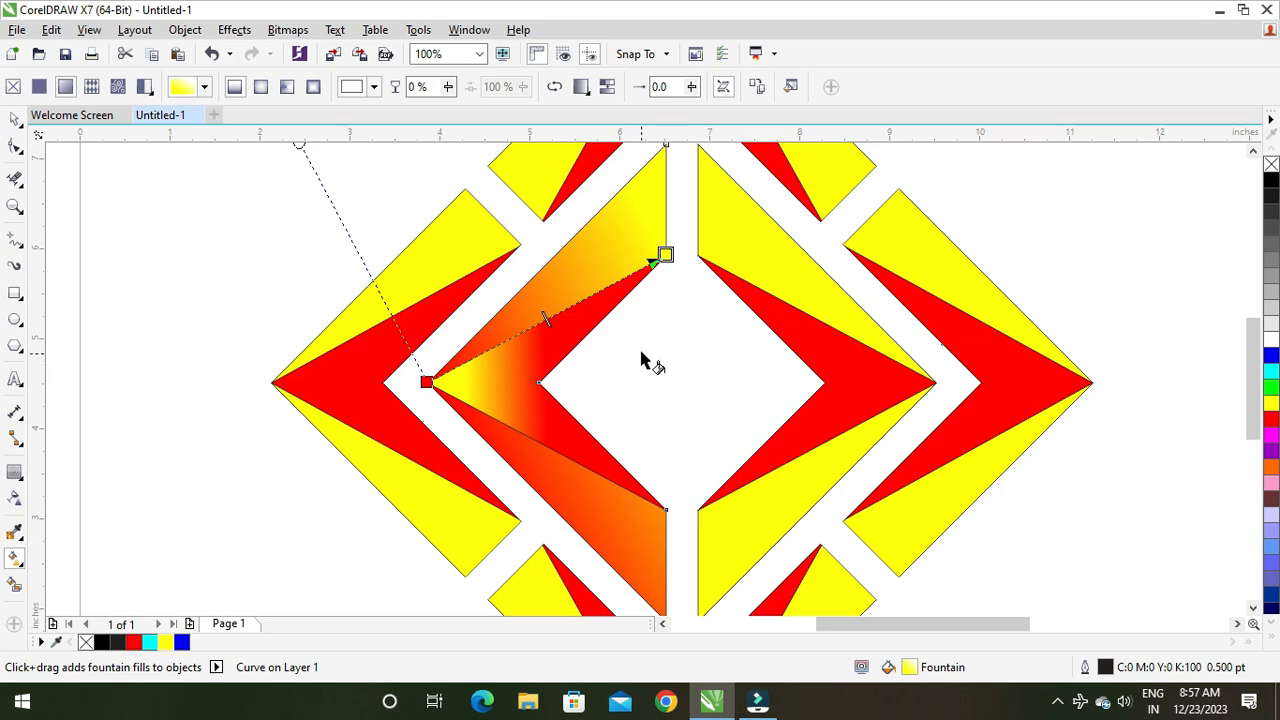
Repeat the fountain fill on the outer ring's bottom arrow, with yellow at the lower tip and red at the inner notch
scroll(642, 355, down, 1)
click(662, 522)
key(ctrl+r)
mouse_move(660, 566)
mouse_down()
mouse_move(659, 510)
mouse_move(659, 566)
mouse_up()
drag(660, 510, 659, 503)
Repeat the fountain fill on the bottom arrow's side pieces, running from red at the lower tip to yellow at the upper-left end
click(738, 468)
key(ctrl+r)
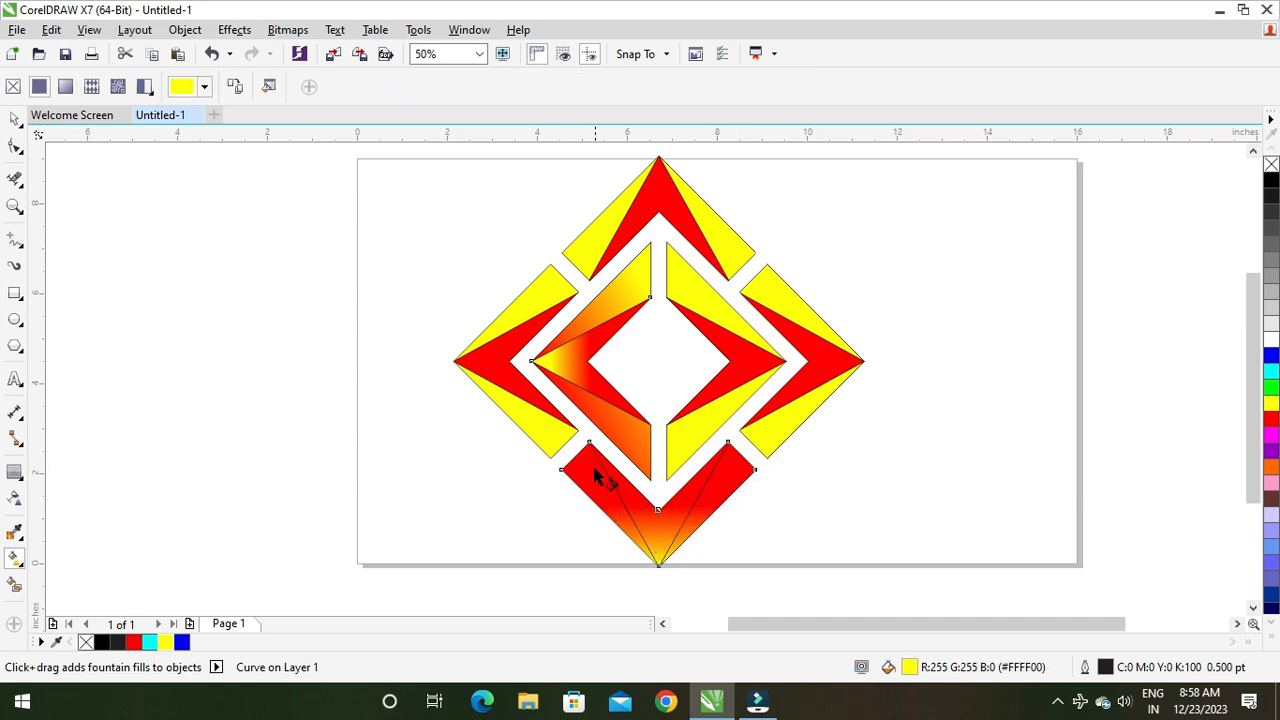
drag(658, 566, 586, 443)
Repeat the fountain fill on the outer ring's top arrow, from red at the tip to yellow at the inner notch
click(651, 194)
key(ctrl+r)
drag(658, 157, 659, 210)
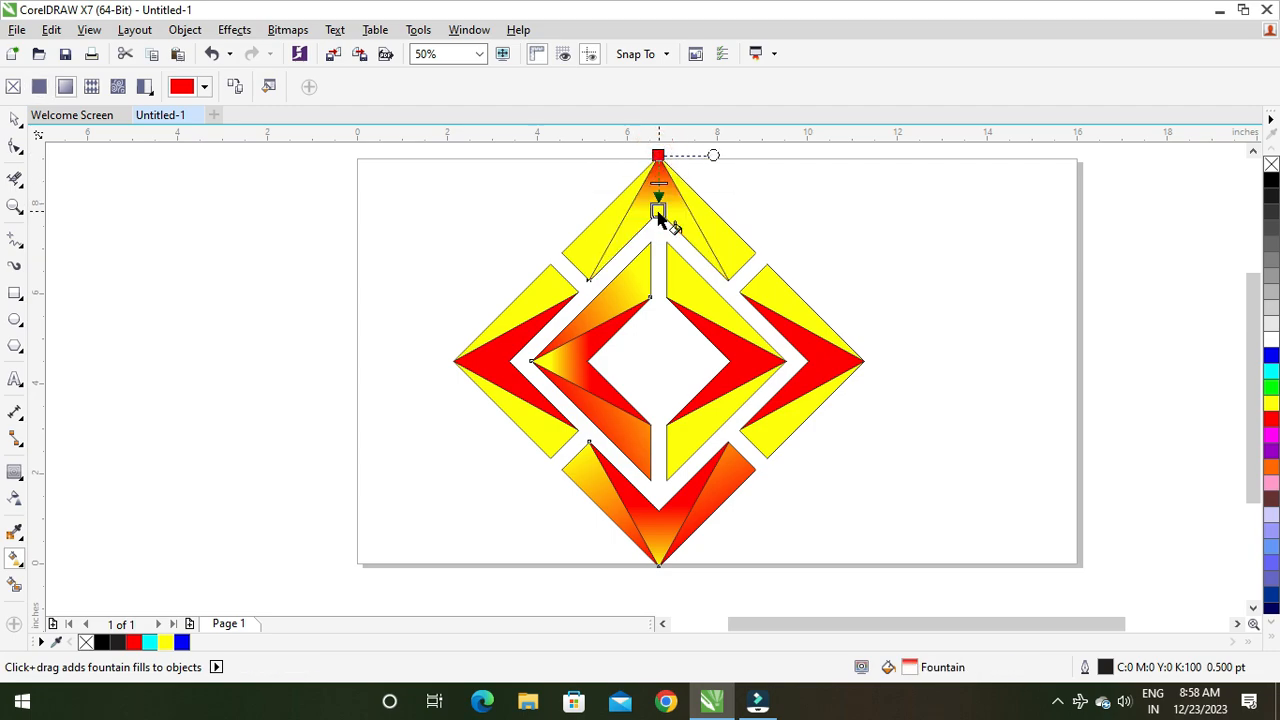
Apply a vertical fountain fill to the top arrow's side pieces, with yellow at the tip and red at the lower ends
click(603, 226)
drag(592, 283, 656, 160)
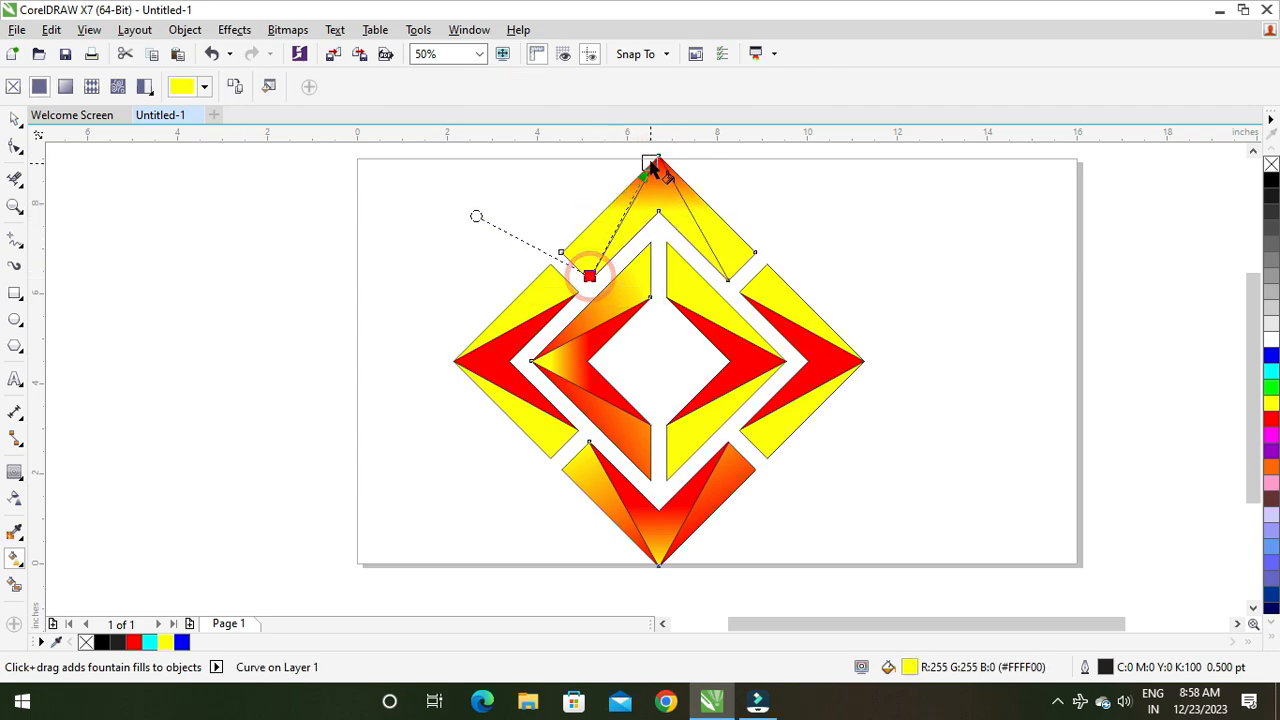
drag(590, 275, 665, 297)
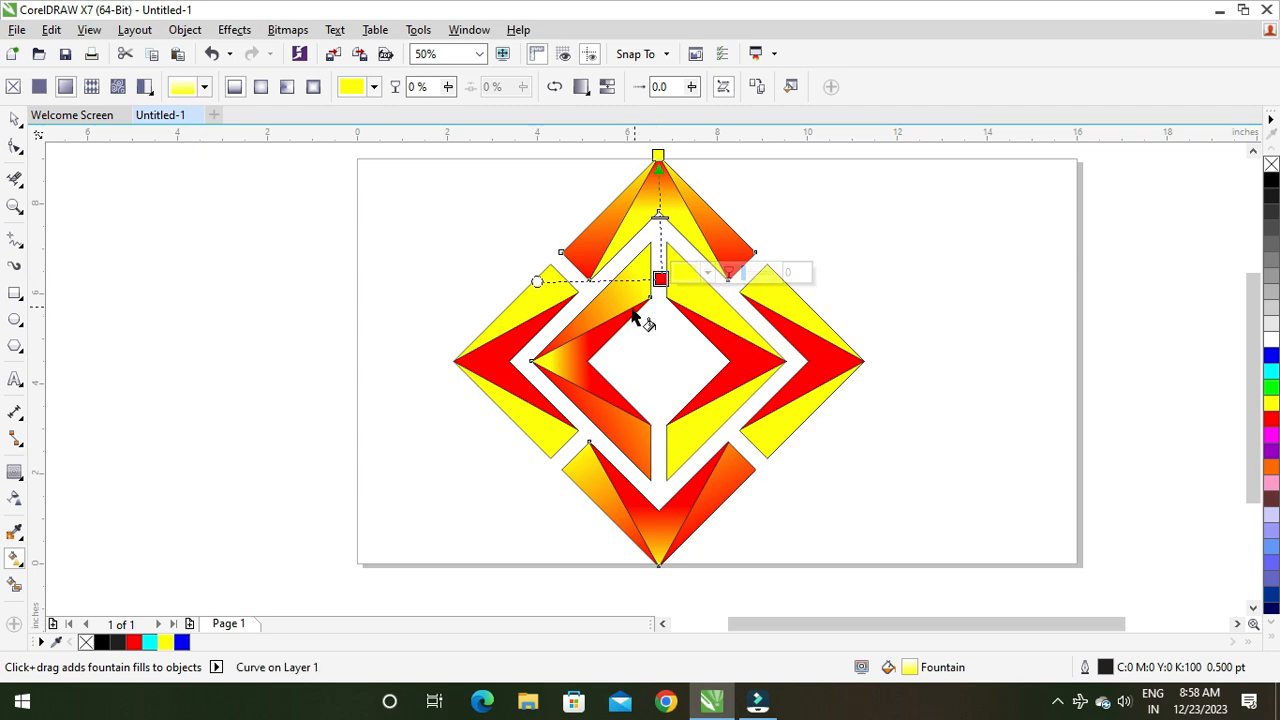
Realign the fountain fill of the left inner arrow's side pieces horizontally, from red at the tip to yellow at the inner edges
click(593, 312)
drag(531, 361, 525, 297)
click(604, 416)
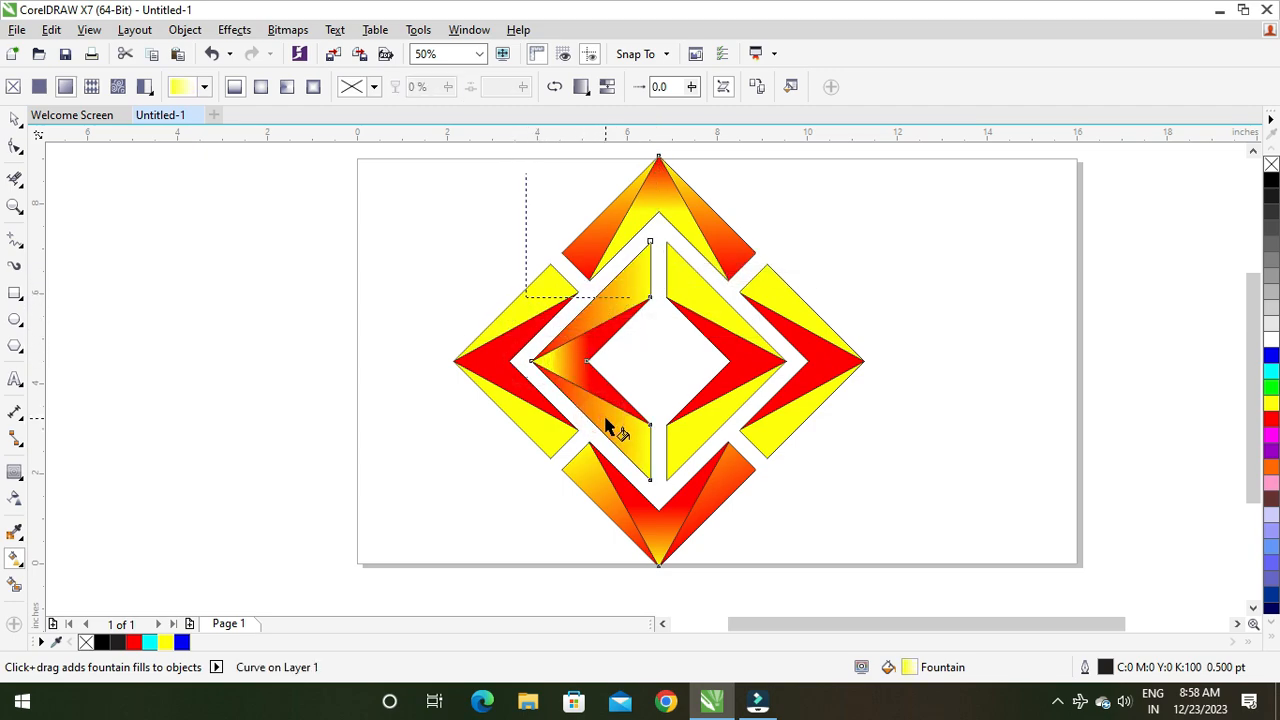
Give the outer ring's right arrow a horizontal fountain fill with cyan at the tip and blue at the inner notch
click(826, 368)
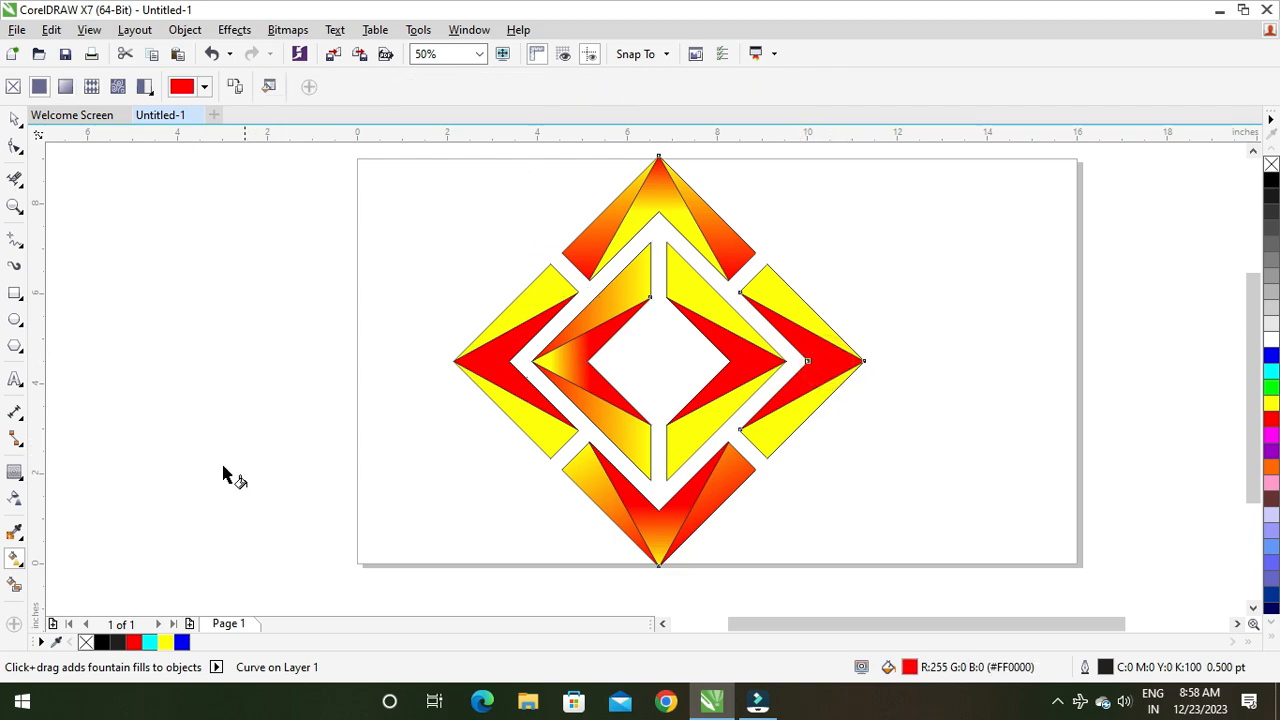
click(15, 560)
drag(863, 361, 808, 361)
drag(181, 643, 809, 361)
drag(775, 405, 863, 361)
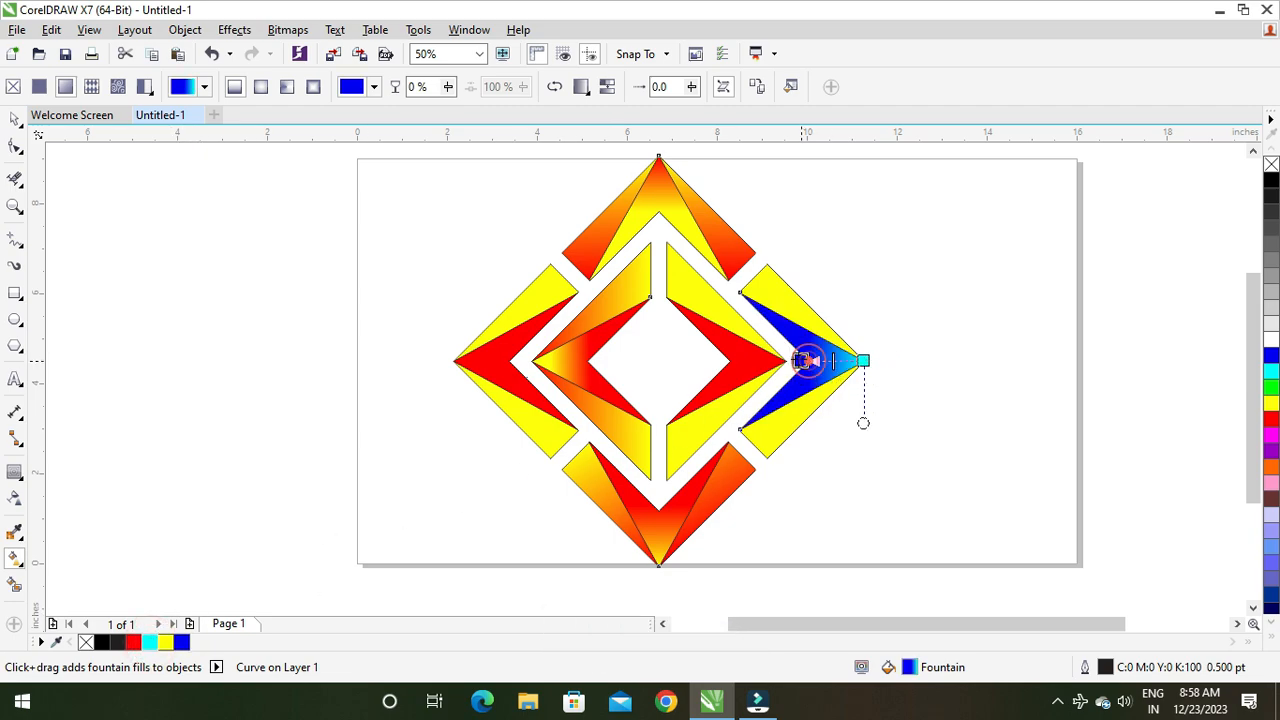
Apply a horizontal cyan-to-blue fountain fill to the right outer arrow's side pieces, with blue at the tip
click(812, 320)
drag(763, 280, 863, 361)
drag(763, 280, 735, 350)
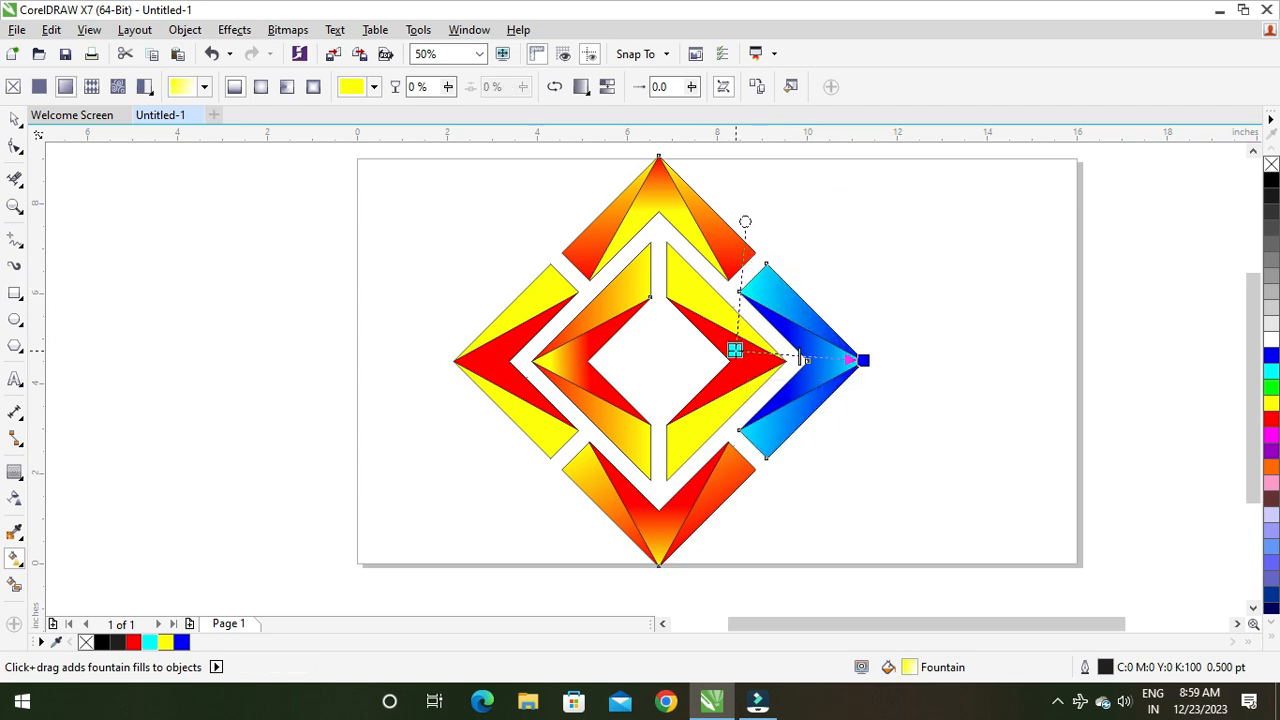
Repeat the fountain fill on the inner ring's right arrow, with cyan at the tip and blue towards the centre
click(757, 368)
key(ctrl+r)
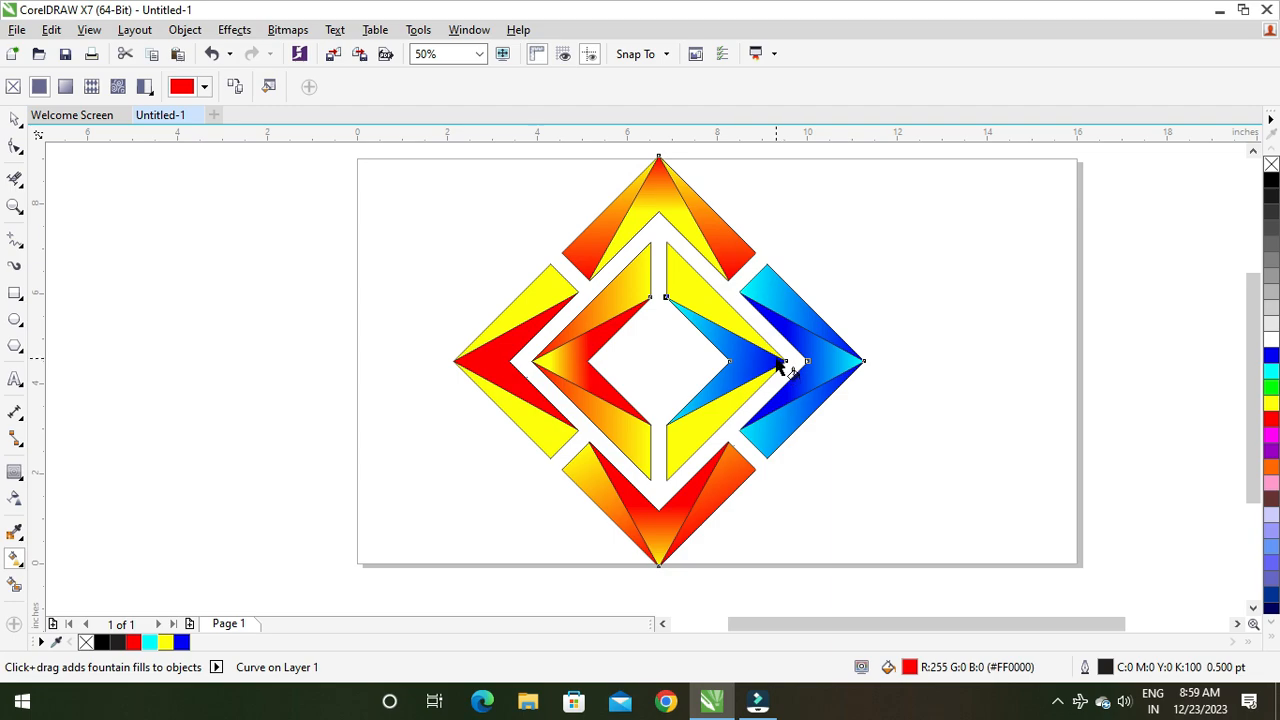
drag(786, 361, 705, 366)
Repeat the fountain fill on the right inner arrow's side pieces, running horizontally from cyan at the inner edges to blue at the tip
click(722, 304)
key(ctrl+r)
drag(688, 295, 677, 360)
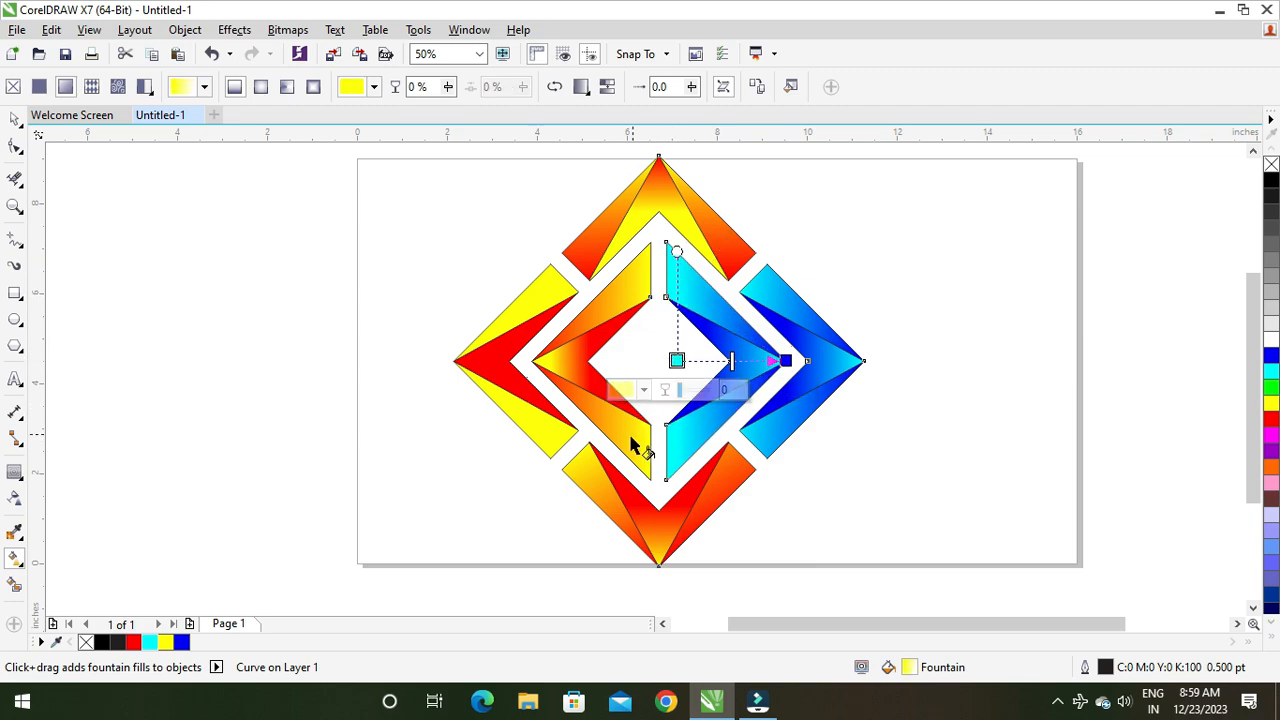
Repeat the fountain fill on the outer ring's left arrow, with blue at the tip and cyan beyond the inner notch
click(514, 357)
key(ctrl+r)
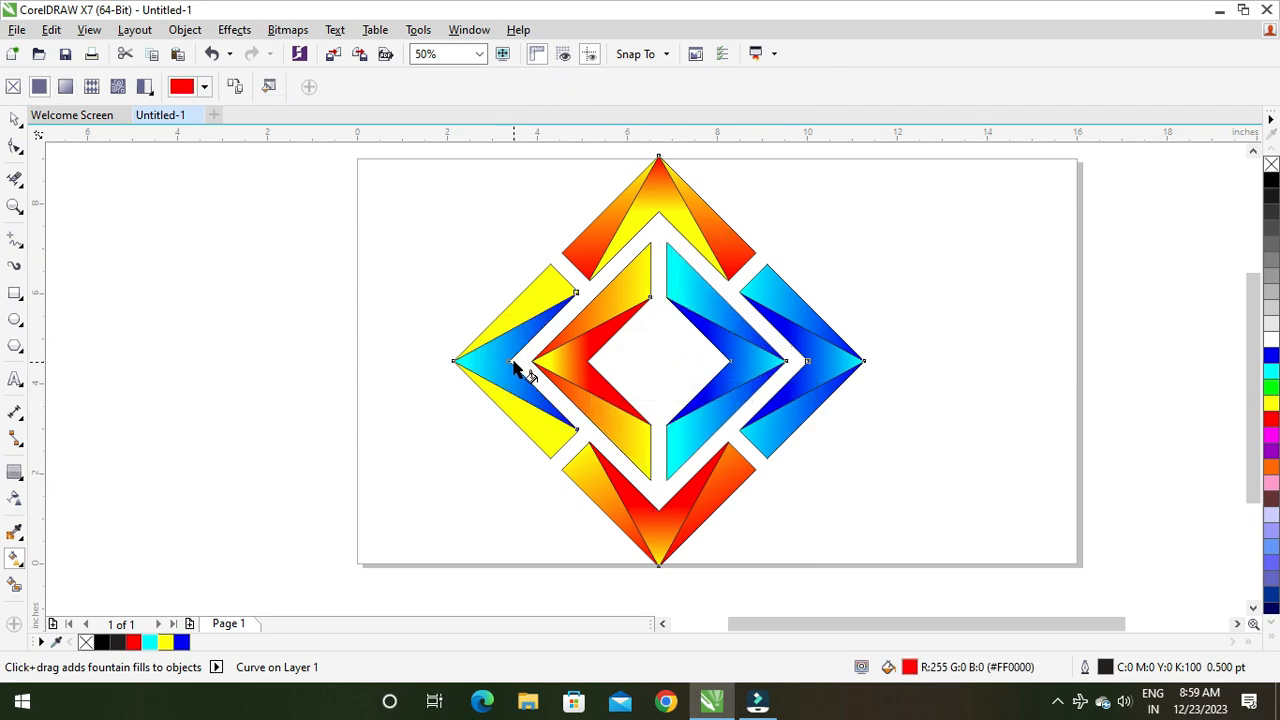
drag(517, 362, 455, 360)
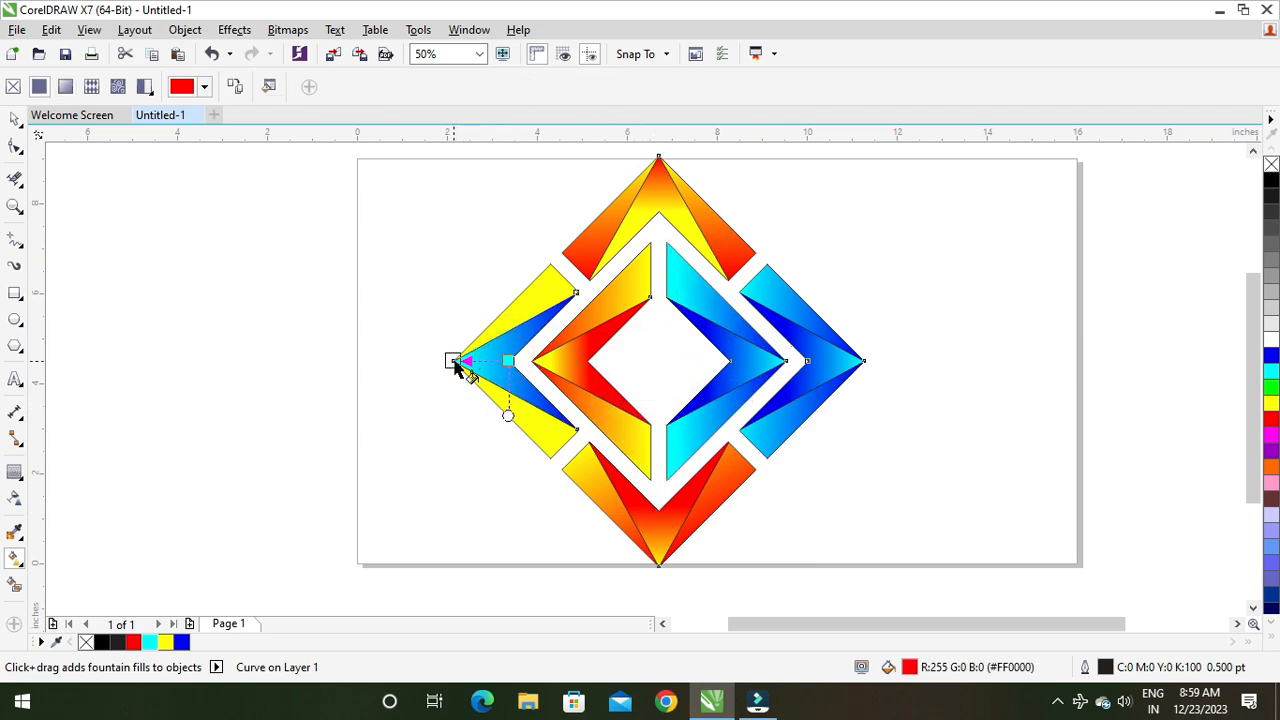
click(528, 362)
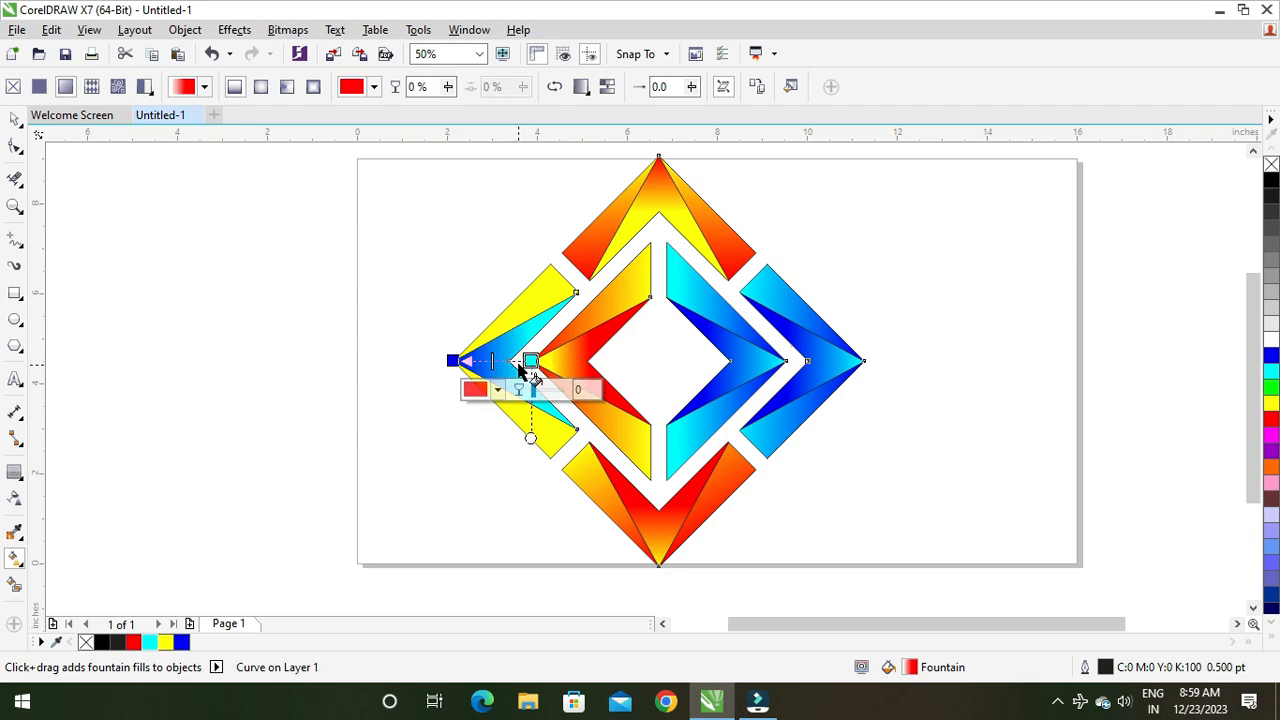
Reverse the left outer arrow's fill to cyan at the tip, and fill its side pieces horizontally from blue at the tip to cyan
drag(510, 361, 453, 361)
drag(591, 362, 531, 361)
click(524, 309)
key(ctrl+r)
drag(572, 287, 586, 361)
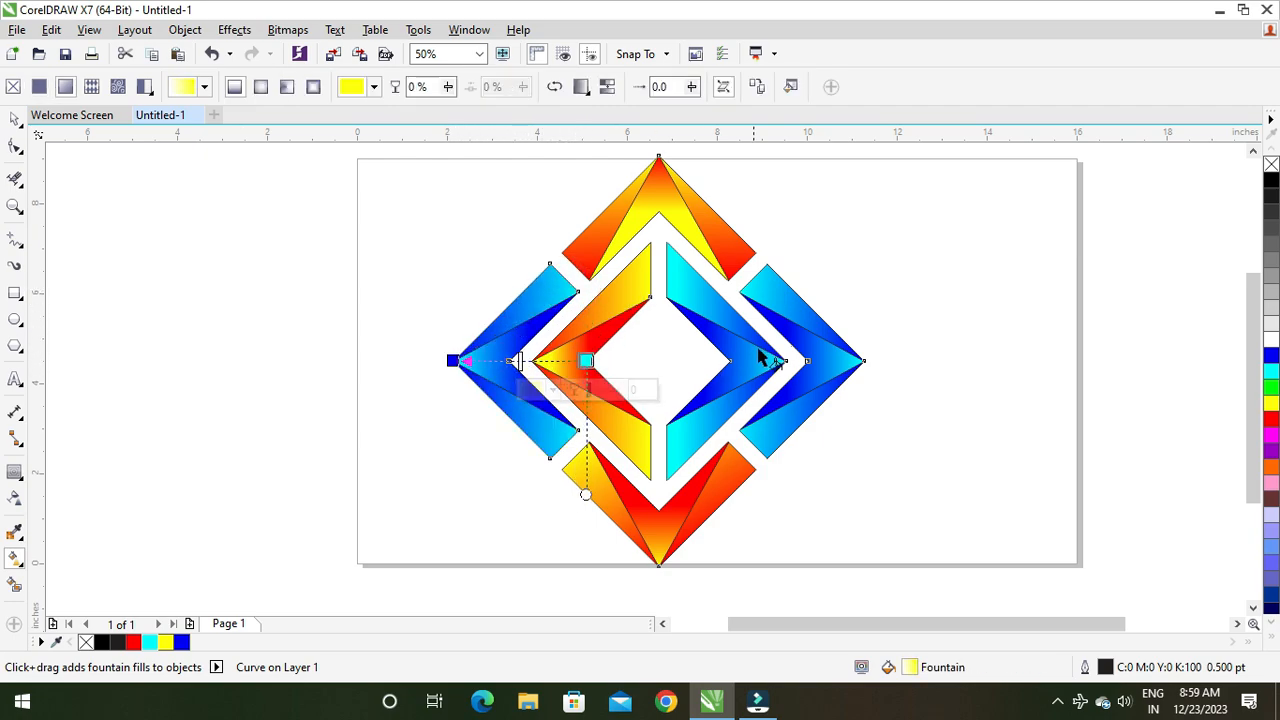
Reverse the inner ring's right arrow fountain fill, with blue at the tip and cyan towards the centre
click(746, 358)
drag(703, 358, 825, 349)
drag(783, 359, 684, 361)
drag(824, 349, 779, 364)
drag(684, 361, 656, 335)
Reverse the fountain fill on the right inner arrow's side pieces, running from blue at the inner edges to cyan at the tip
click(708, 297)
drag(677, 360, 785, 360)
drag(656, 335, 670, 361)
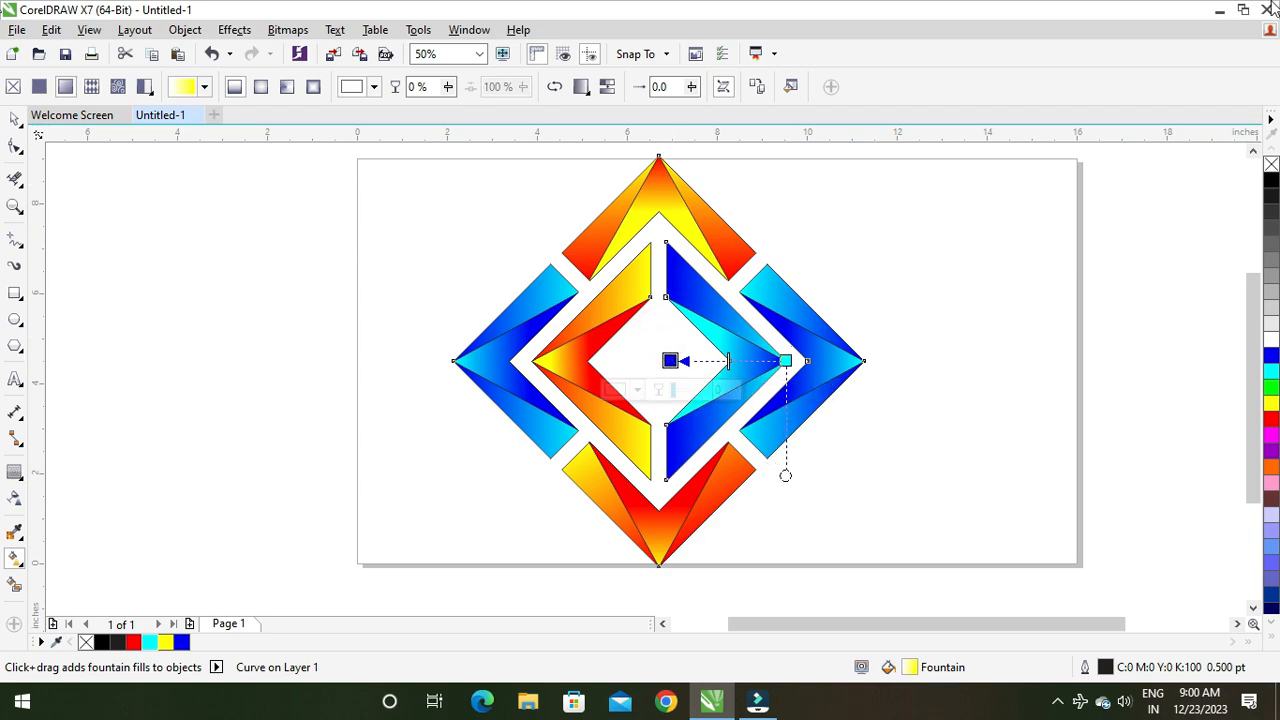
Scale the whole design down proportionally about its centre to about 7.96 inches square and group all its pieces
click(15, 118)
click(117, 197)
key(ctrl+a)
drag(447, 151, 472, 175)
key(ctrl+g)
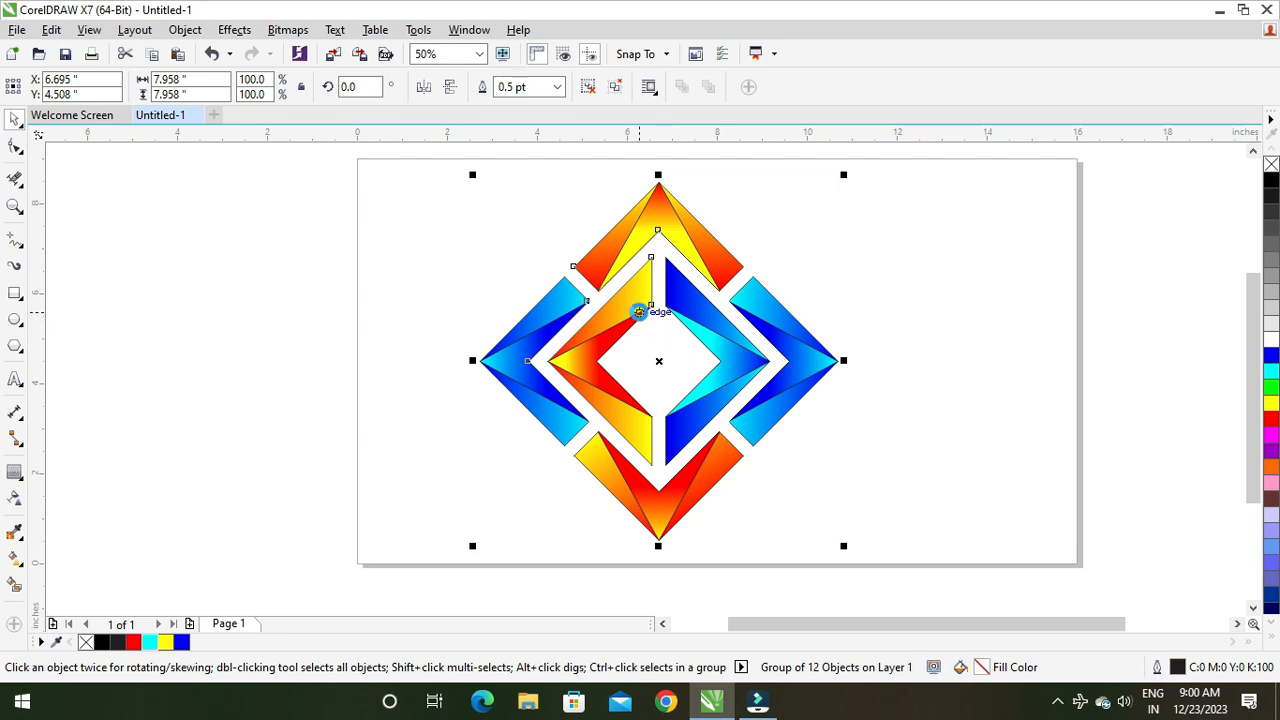
Centre the grouped design on the page and remove its outlines
key(p)
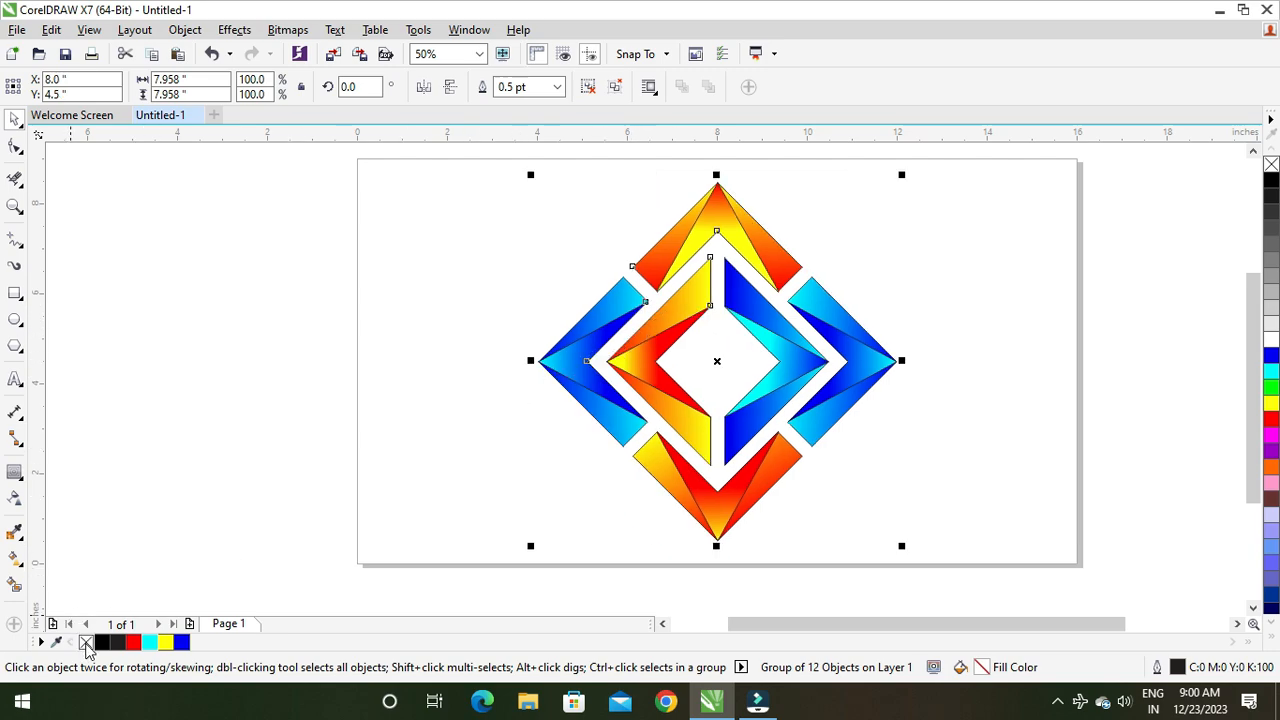
right_click(86, 643)
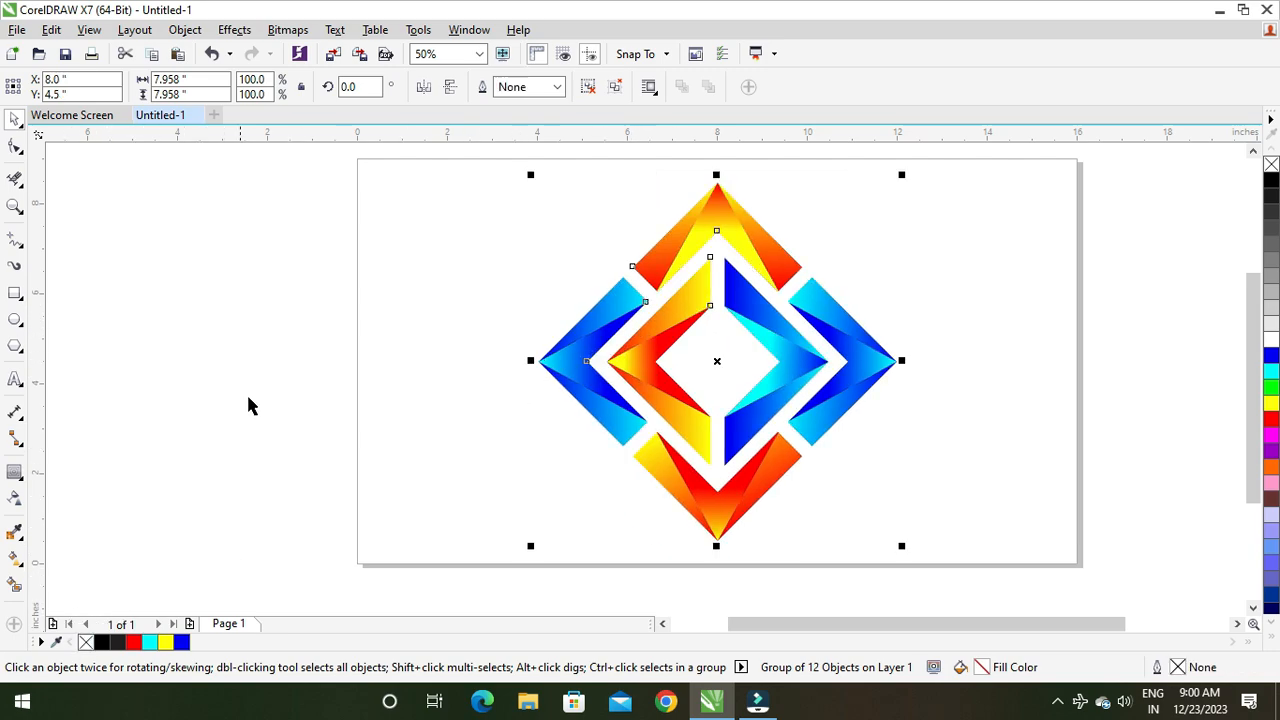
Add a page-sized rectangle behind the design and fill it with black as the background
double_click(14, 296)
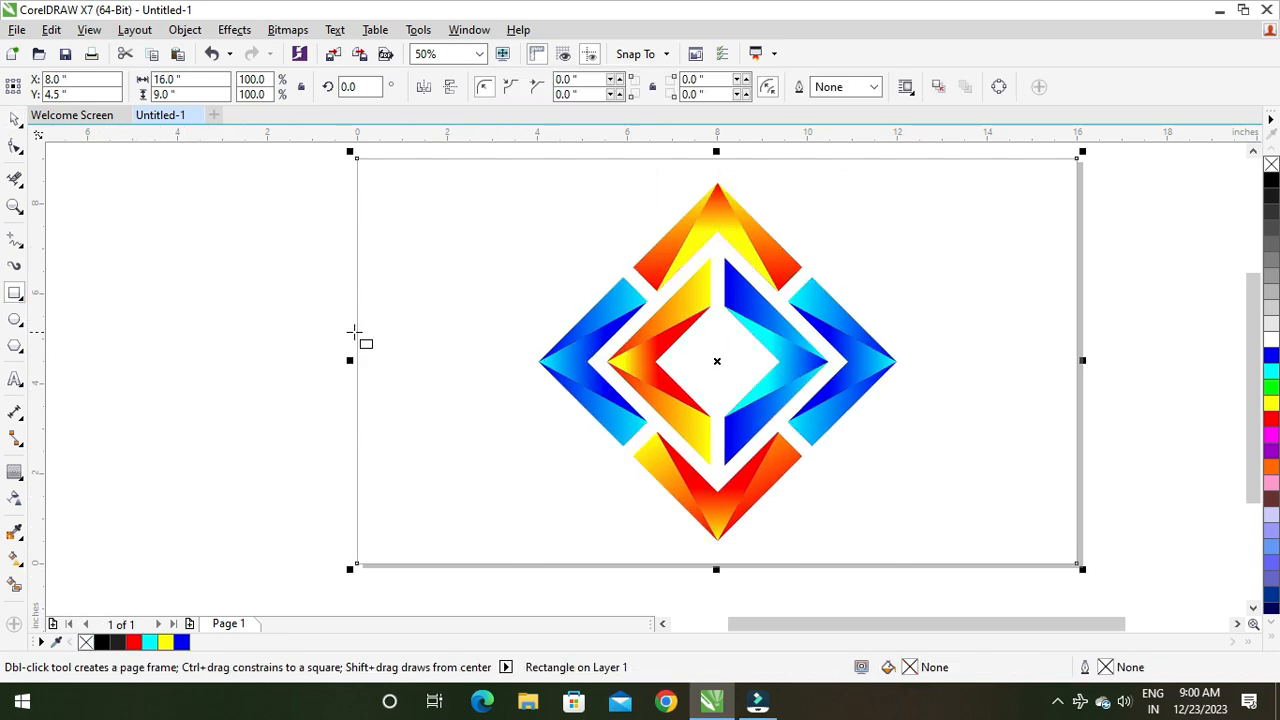
click(1268, 182)
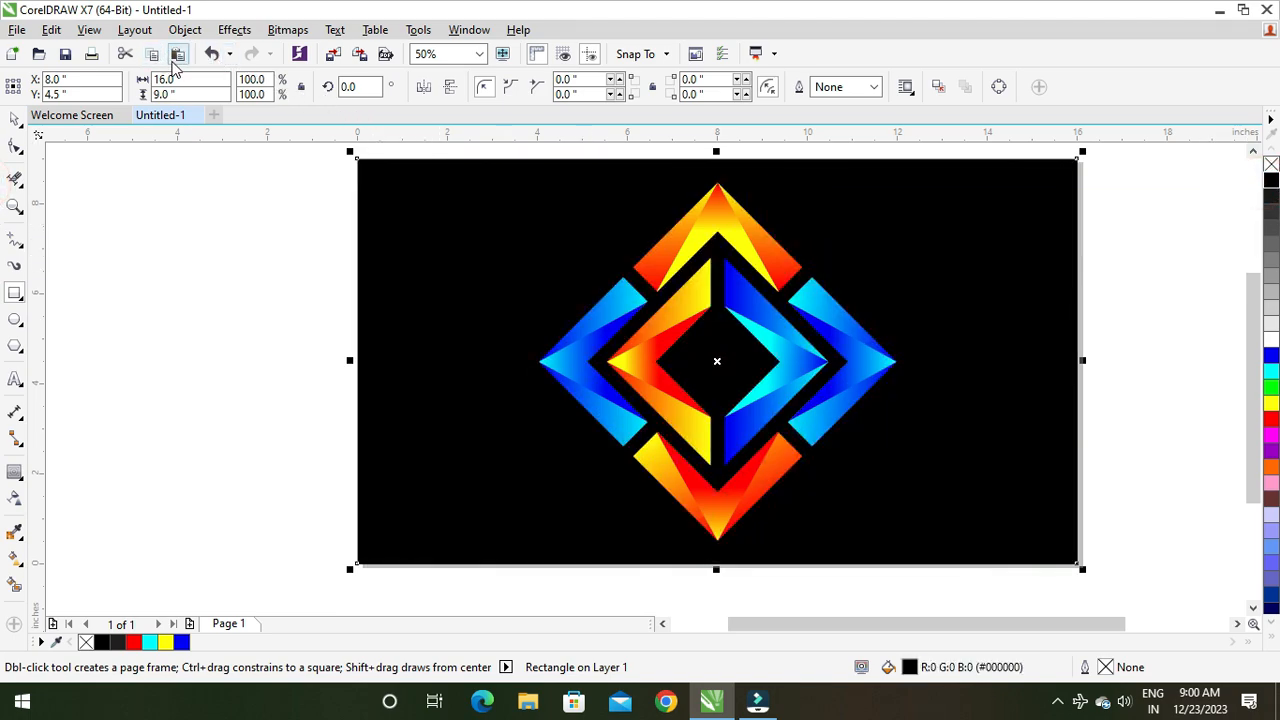
Inspect the finished diamond design up close and in a full-screen preview
key(F4)
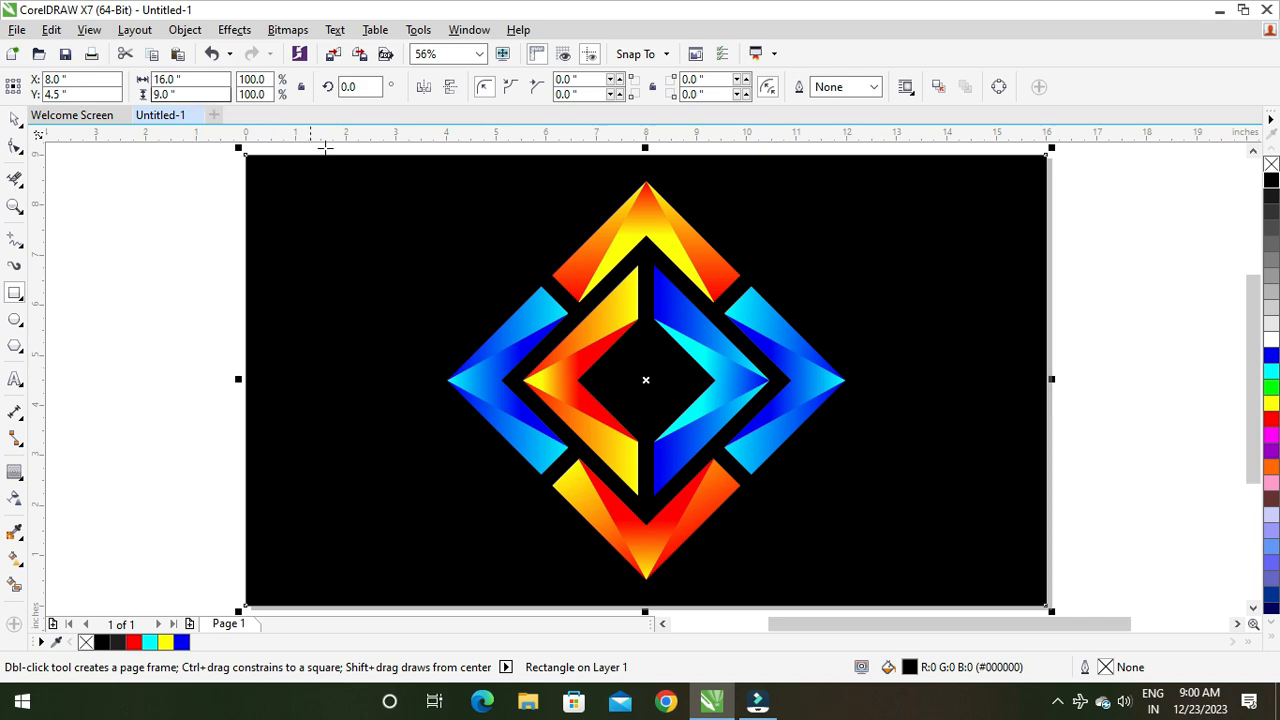
scroll(657, 391, up, 2)
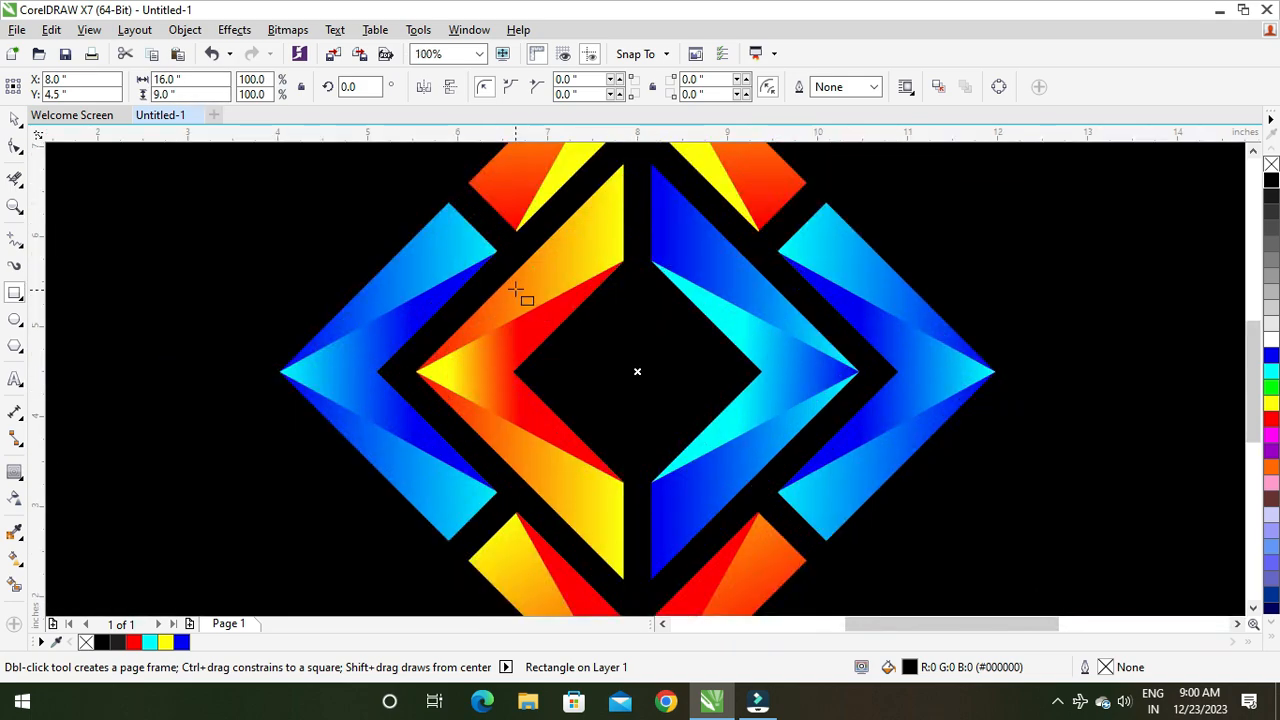
click(88, 30)
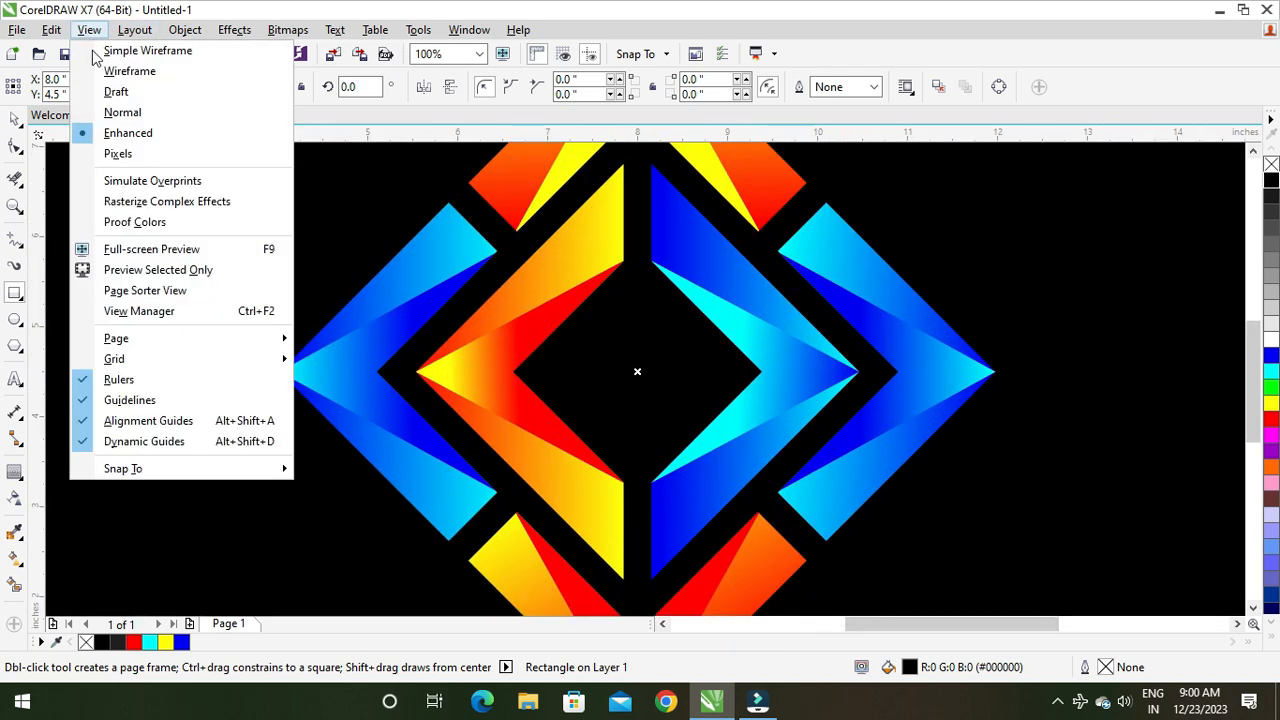
click(160, 250)
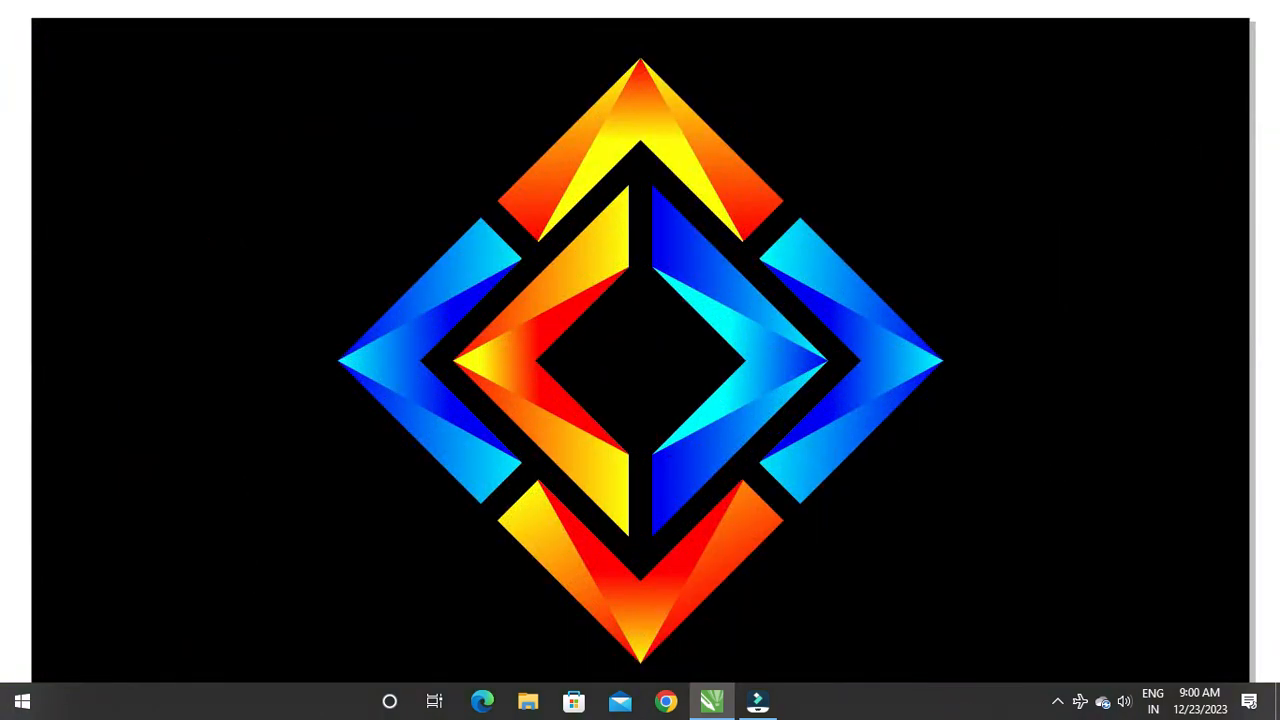